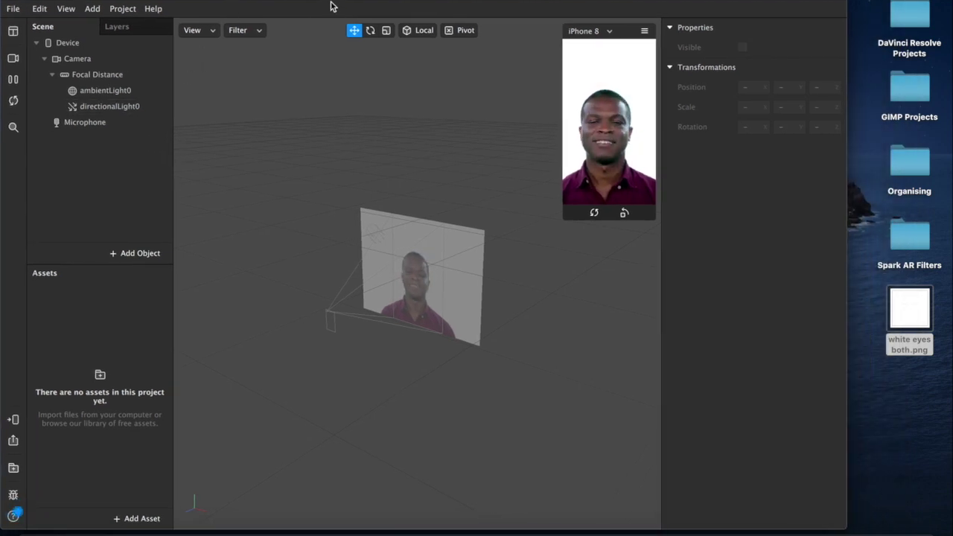
Deselect the 'white eyes both.png' desktop file and launch GIMP from the Dock
click(864, 409)
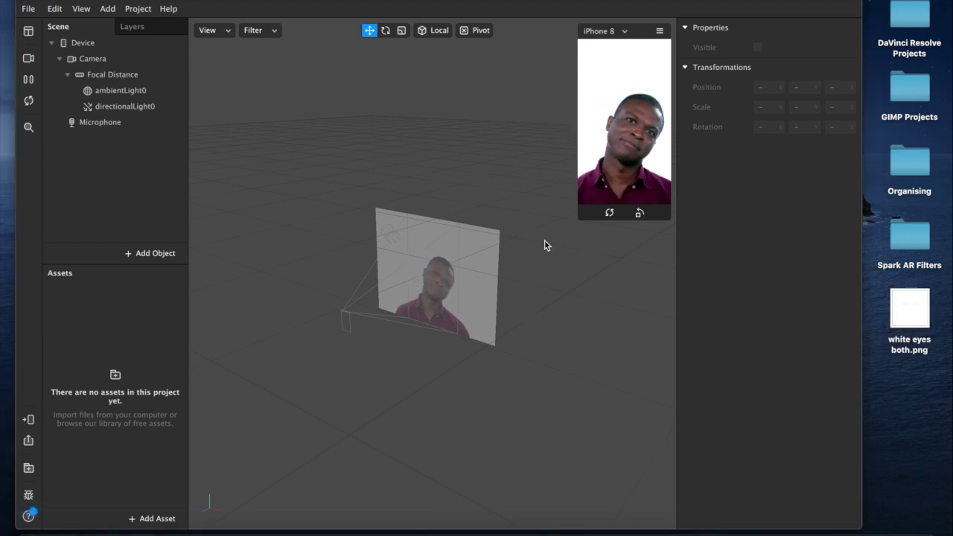
click(489, 531)
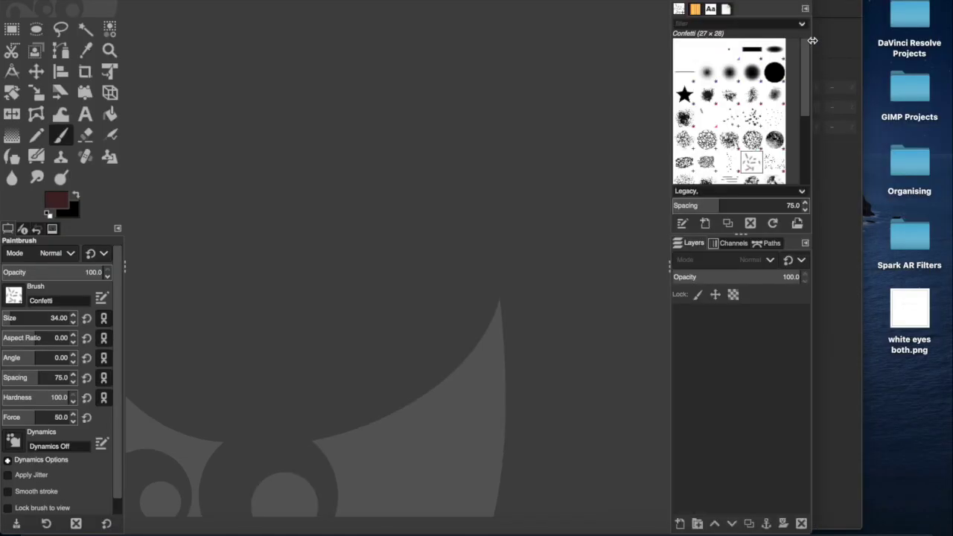
Move the Spark AR Reference Assets folder from Spark AR Filters > assets onto the desktop
double_click(905, 235)
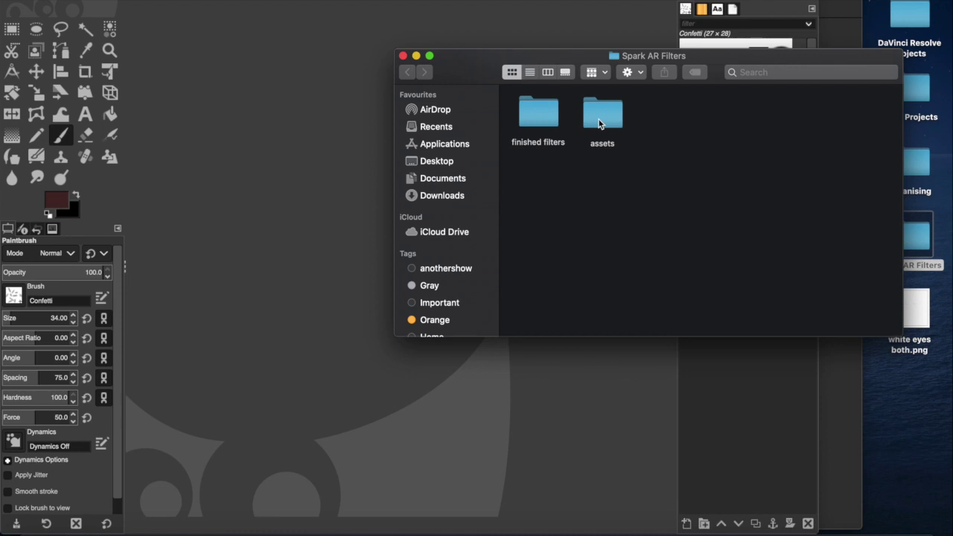
double_click(601, 115)
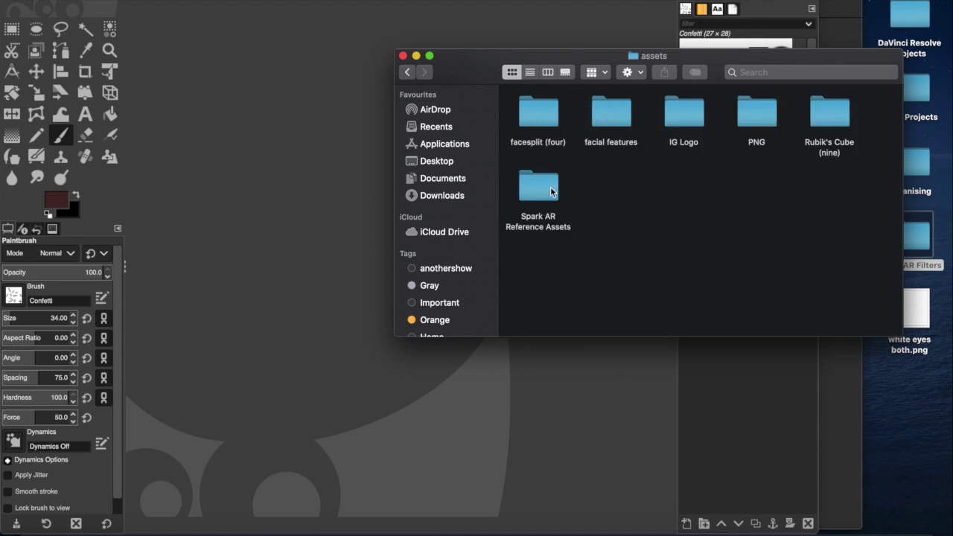
drag(550, 192, 912, 399)
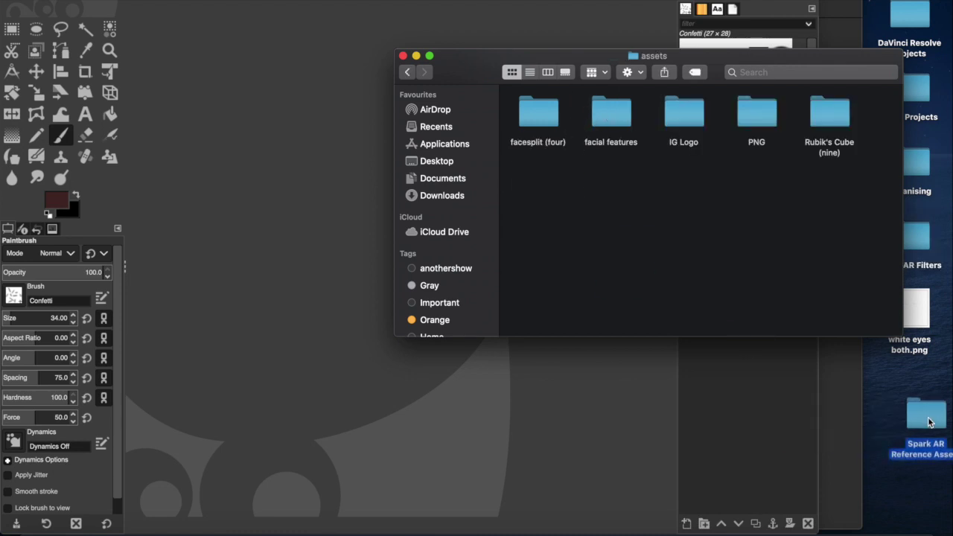
click(403, 56)
Move beard2.png into the DaVinci Resolve Projects folder and open the Reference Assets Textures folder
double_click(908, 316)
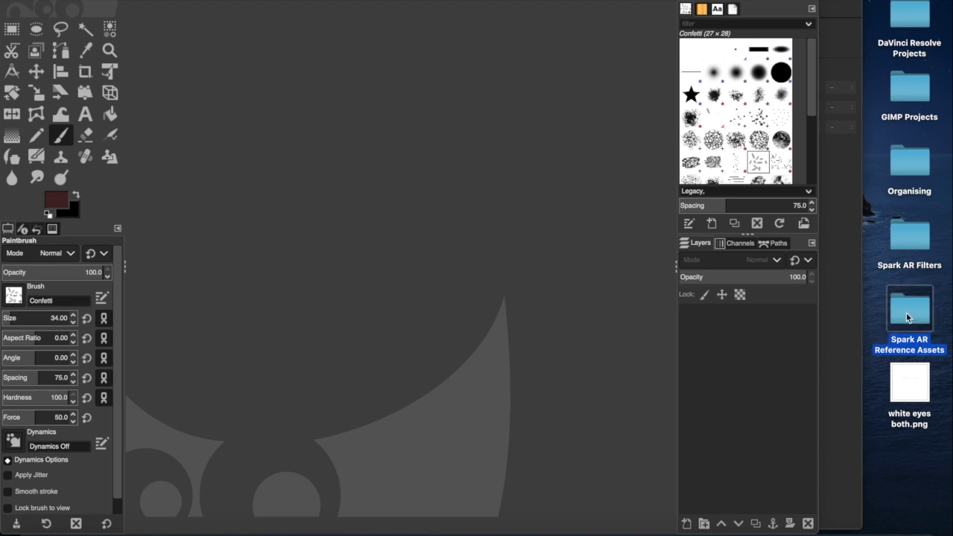
drag(695, 128, 913, 464)
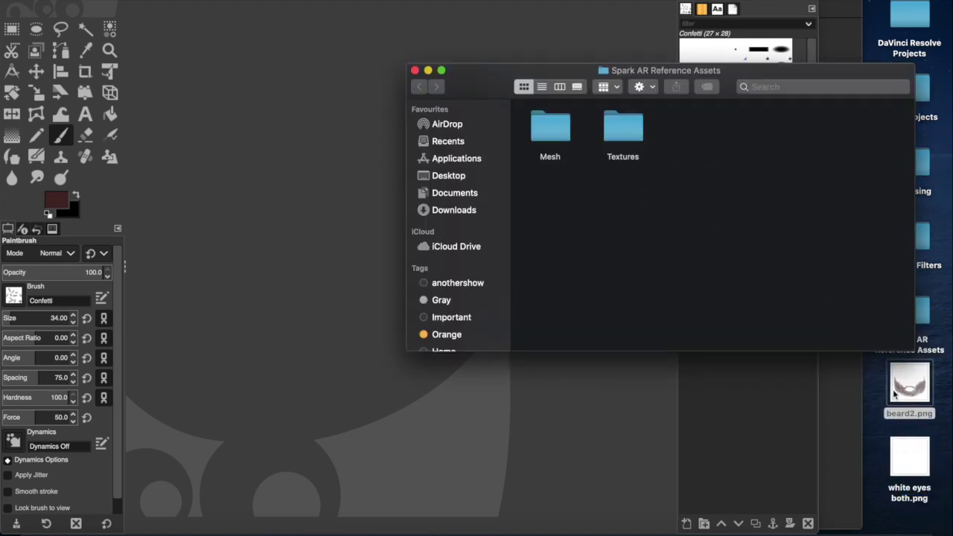
click(895, 395)
drag(897, 385, 903, 16)
click(722, 165)
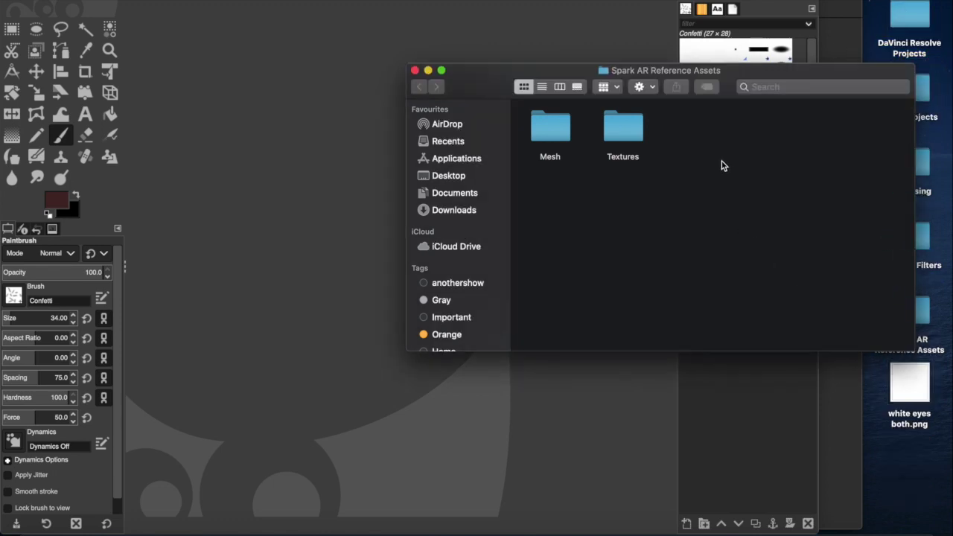
double_click(624, 128)
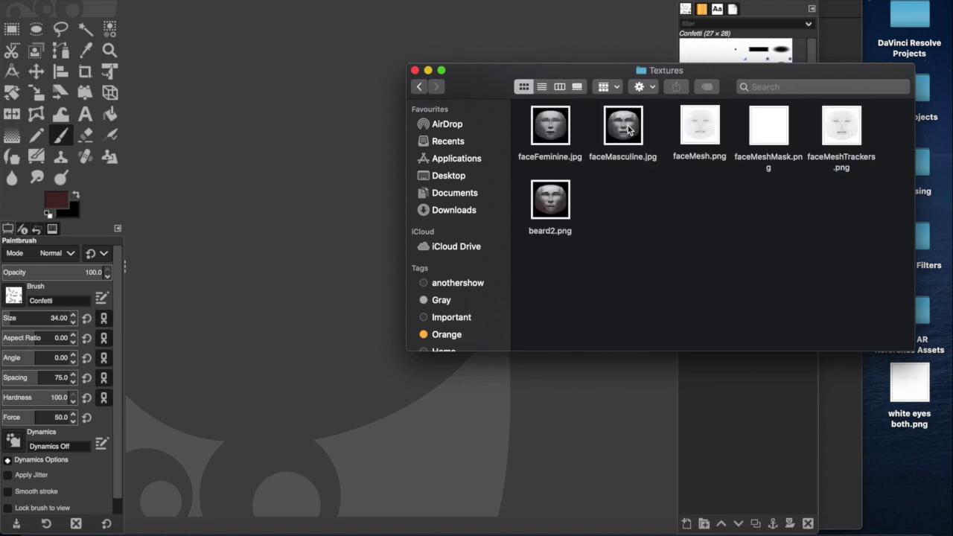
Open faceMasculine.jpg in GIMP with faceMeshTrackers.png and faceMesh.png added as layers
drag(622, 132, 366, 170)
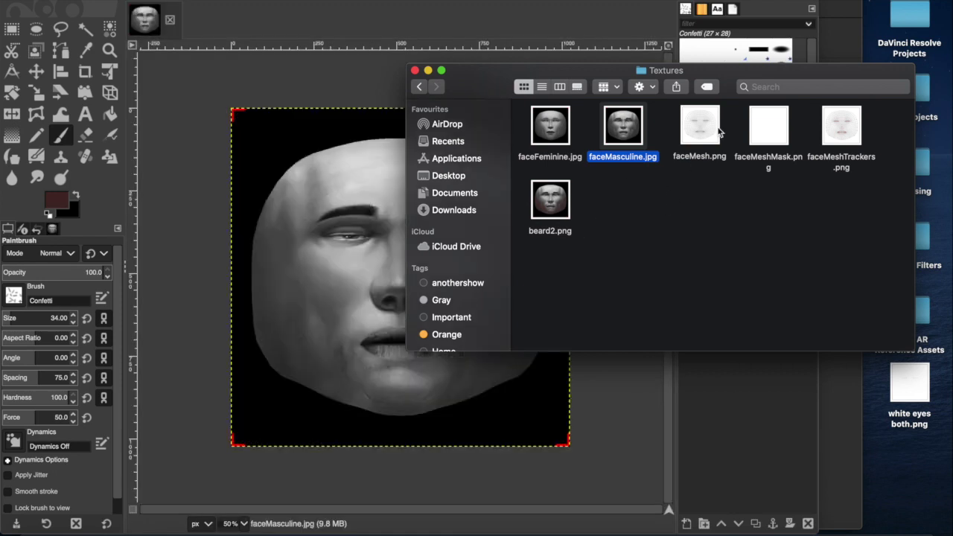
drag(842, 126, 305, 233)
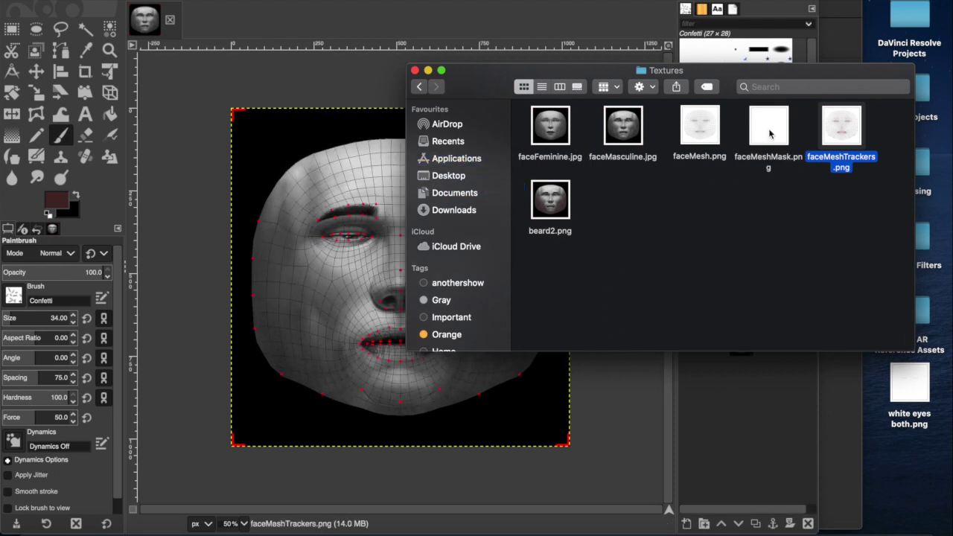
drag(709, 143, 328, 231)
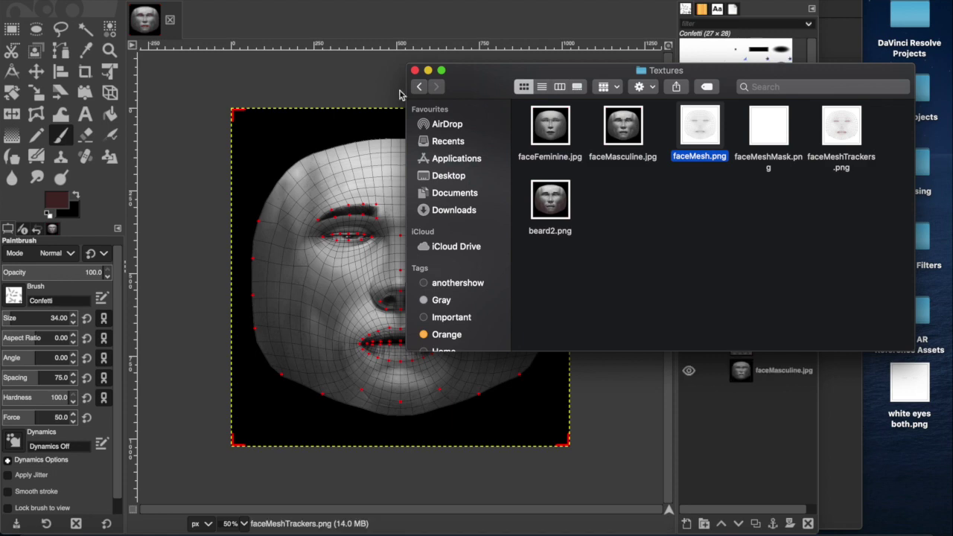
click(414, 71)
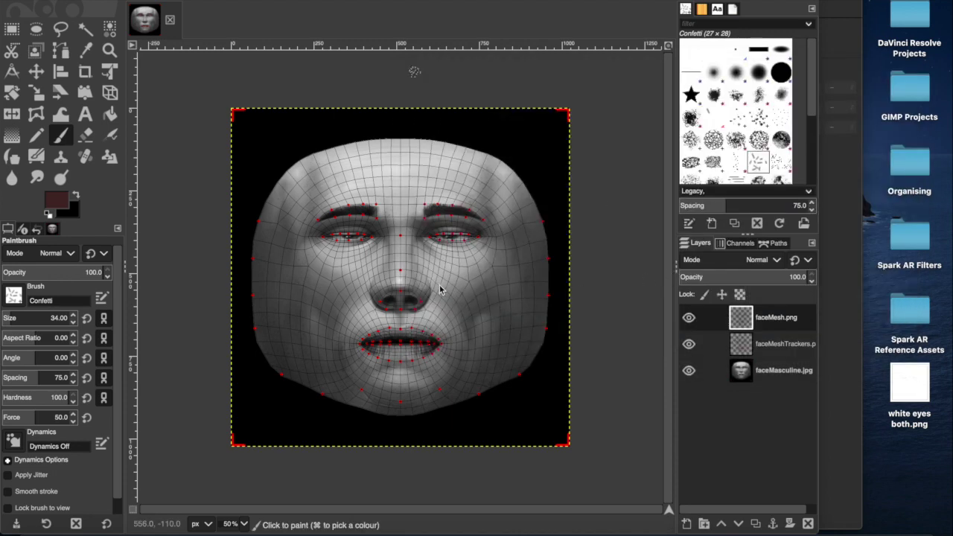
Hide the faceMeshTrackers.png layer and start a new layer named eyes
ctrl+scroll(439, 289, up, 4)
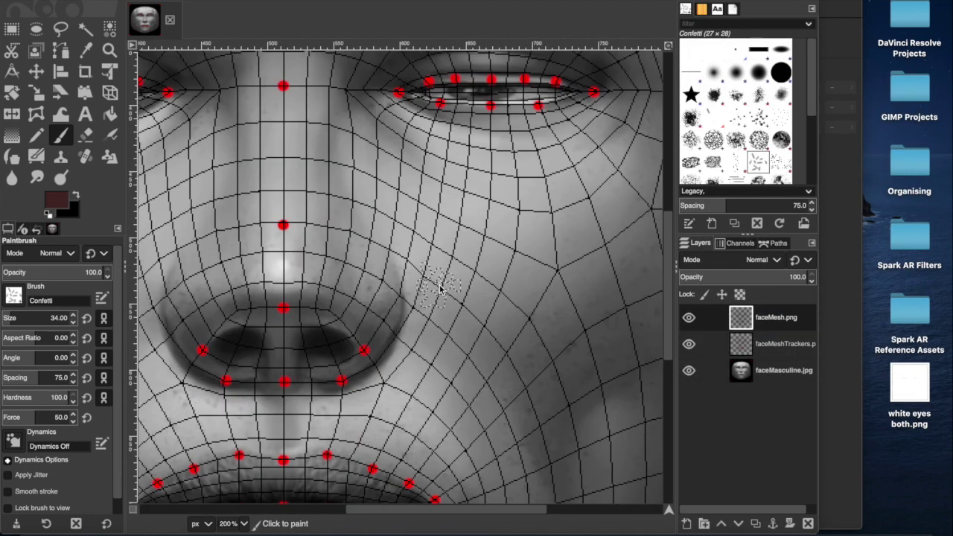
scroll(439, 289, up, 3)
scroll(439, 288, right, 5)
scroll(464, 268, left, 10)
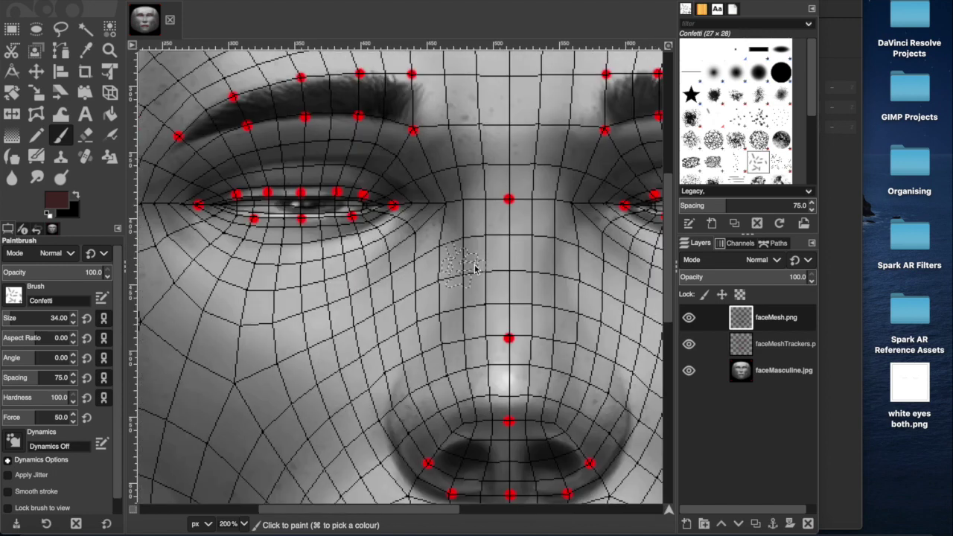
click(688, 343)
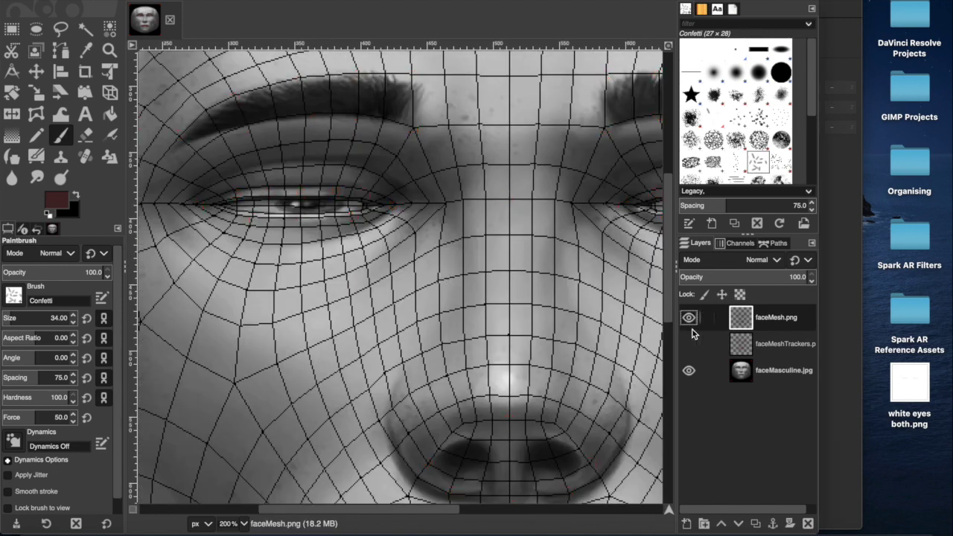
ctrl+scroll(294, 205, up, 1)
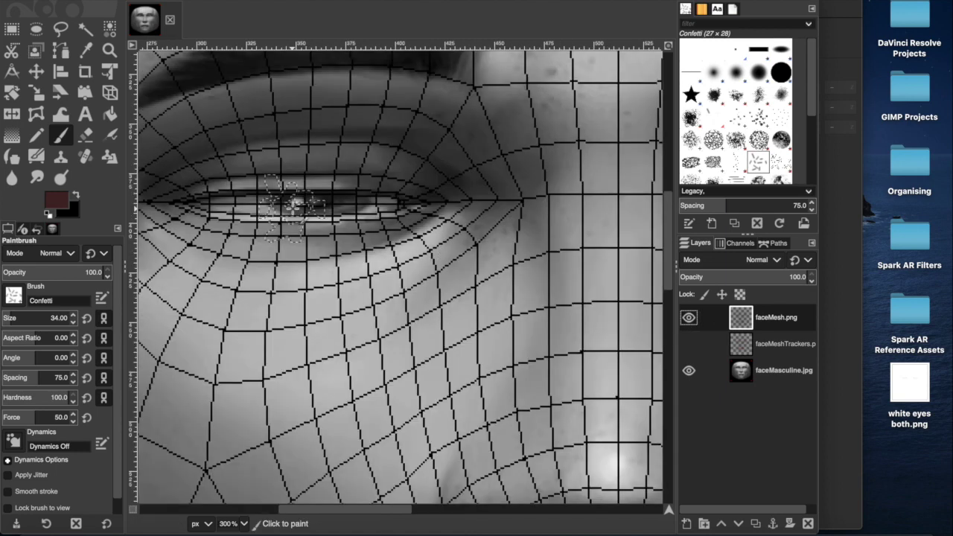
click(685, 523)
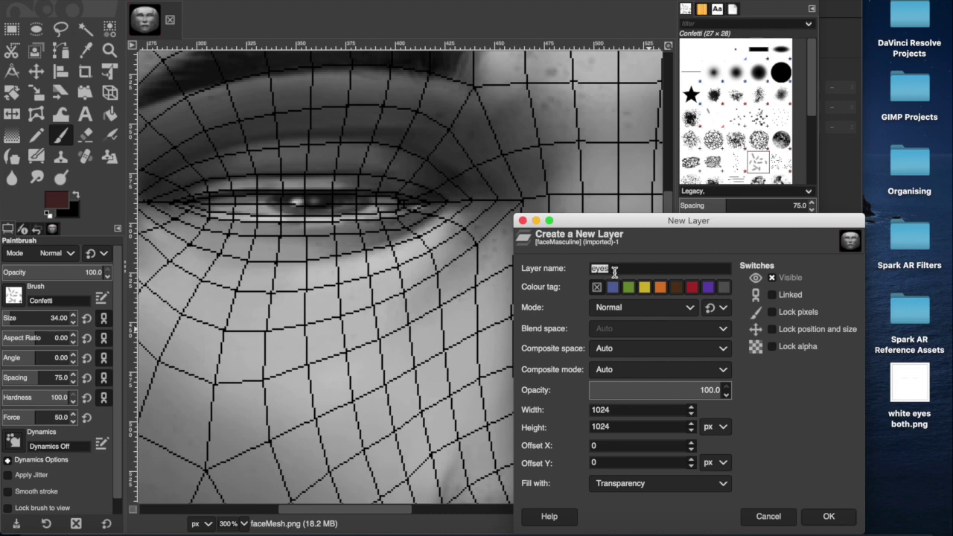
Confirm the transparent eyes layer above faceMesh.png and select the Paintbrush near the eye area
click(829, 515)
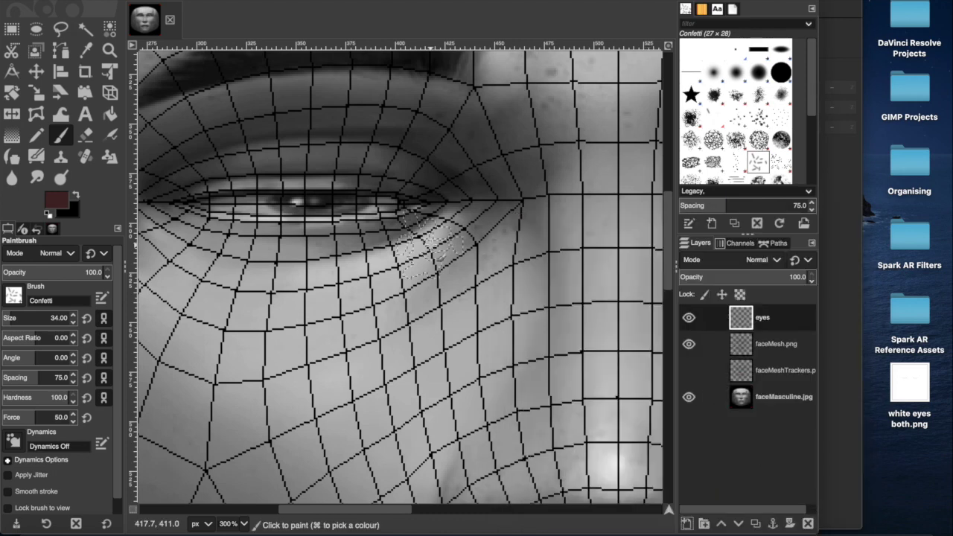
click(60, 135)
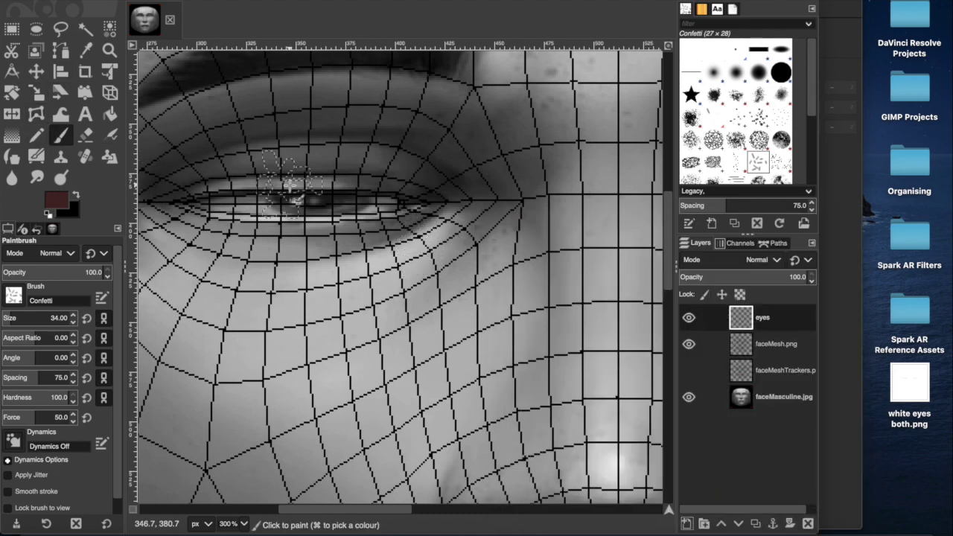
scroll(291, 186, right, 10)
scroll(291, 186, down, 3)
scroll(290, 186, up, 10)
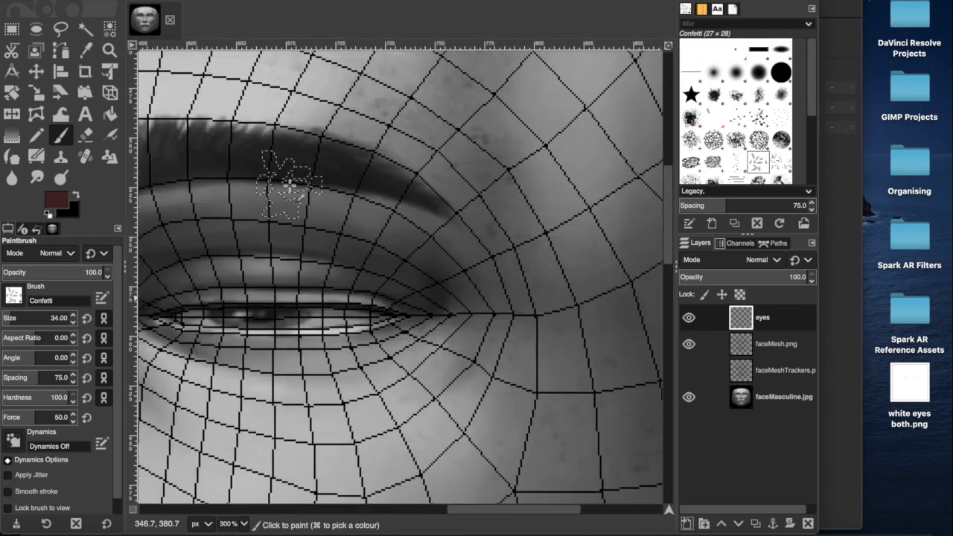
scroll(290, 186, left, 10)
scroll(290, 186, down, 6)
scroll(290, 186, down, 5)
scroll(290, 186, right, 3)
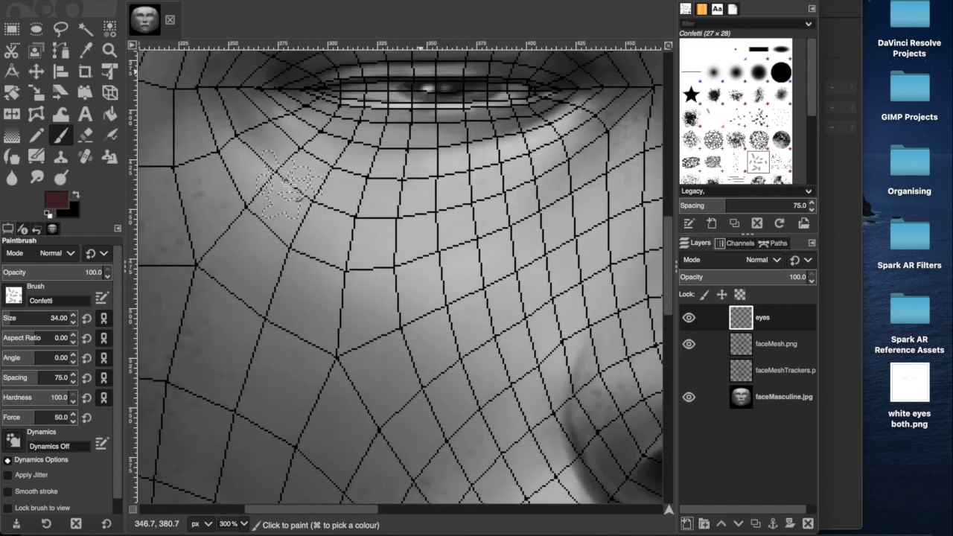
scroll(291, 186, right, 5)
scroll(290, 186, down, 4)
scroll(290, 186, up, 4)
scroll(290, 186, left, 5)
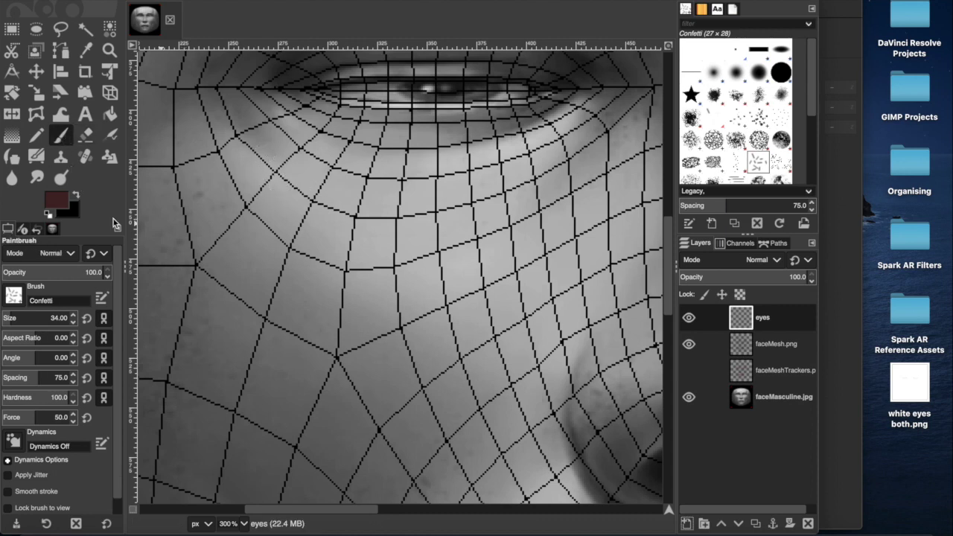
scroll(392, 119, up, 5)
scroll(393, 119, right, 2)
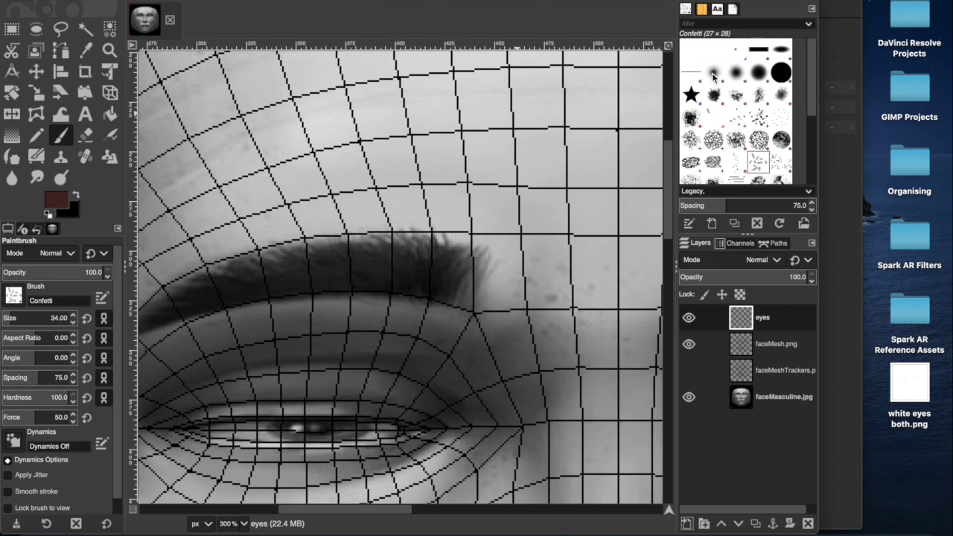
Choose the 2. Hardness 025 brush and reduce the brush size from 1000 to 10
click(712, 72)
scroll(441, 280, down, 3)
scroll(442, 280, left, 6)
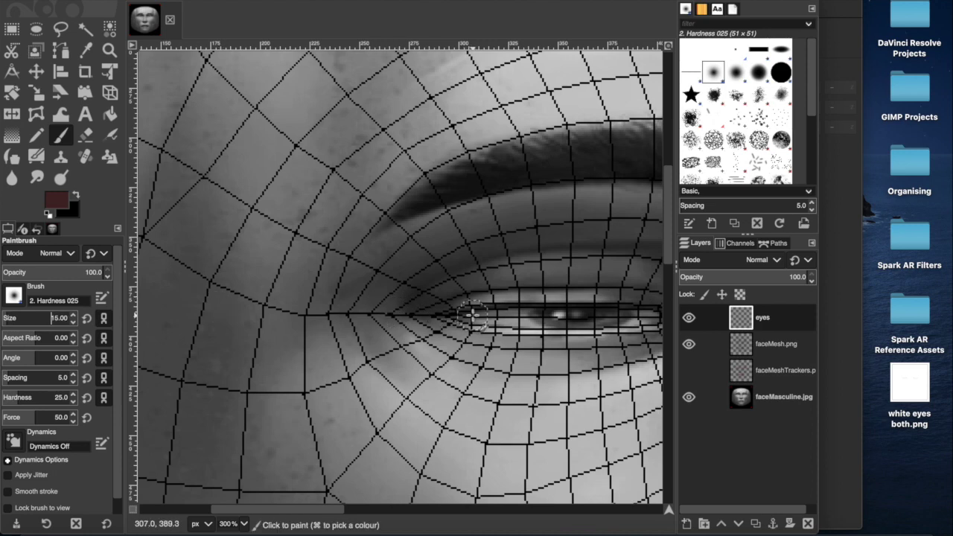
scroll(464, 315, right, 5)
right_click(58, 321)
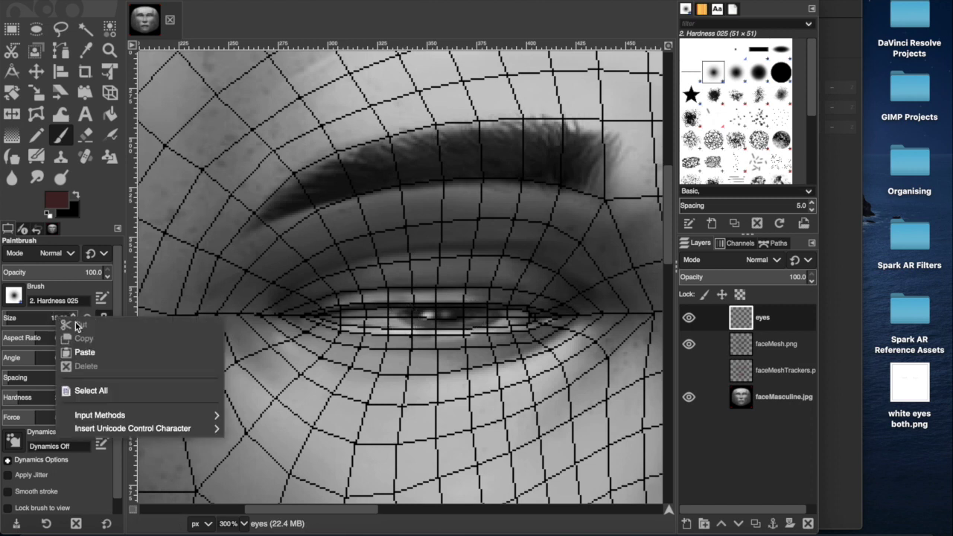
key(Escape)
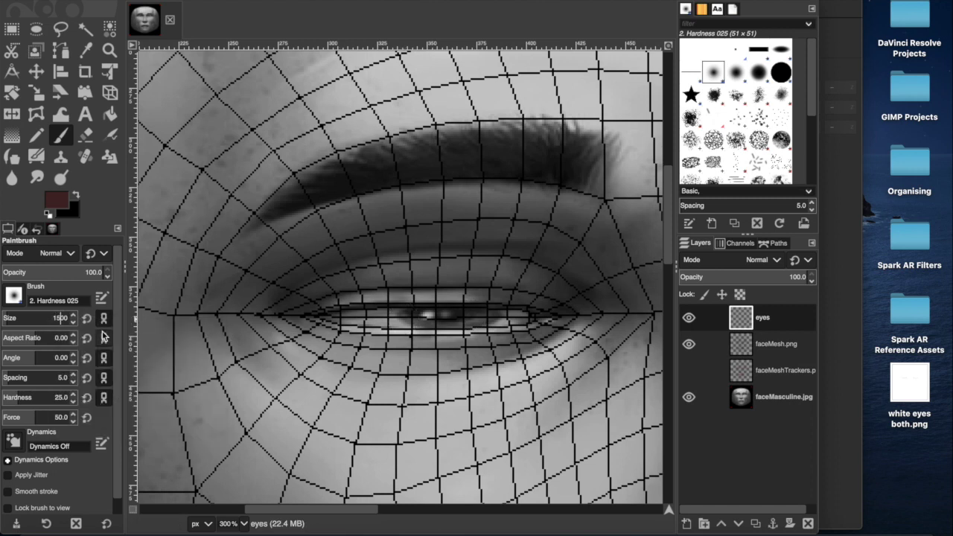
key(Return)
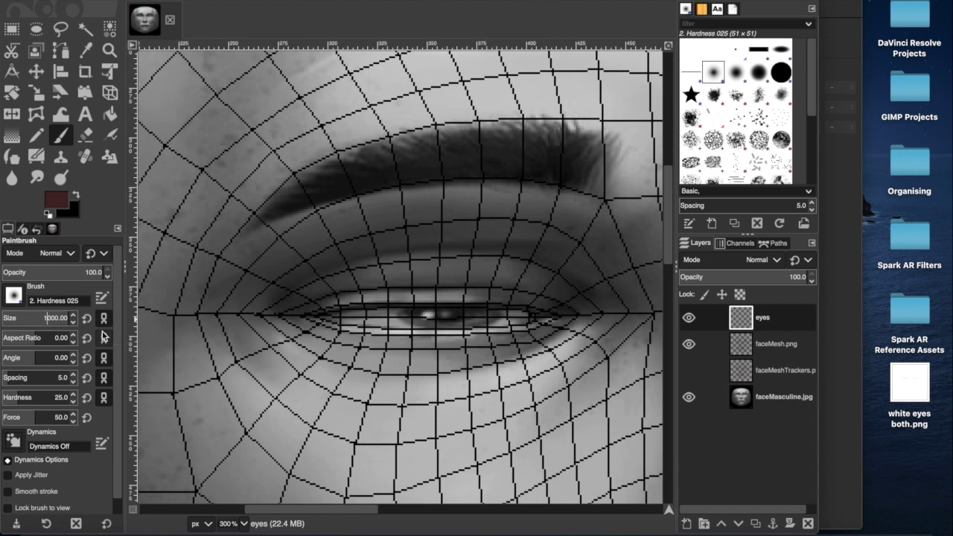
key(BackSpace)
key(Return)
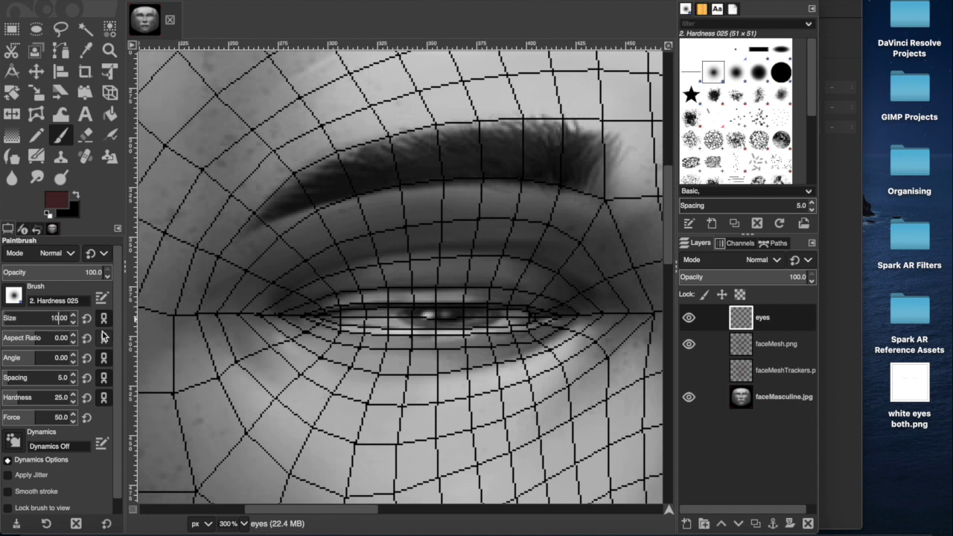
With Free Select, trace the upper eyelid from the eye's left corner to its right corner
click(11, 29)
click(61, 29)
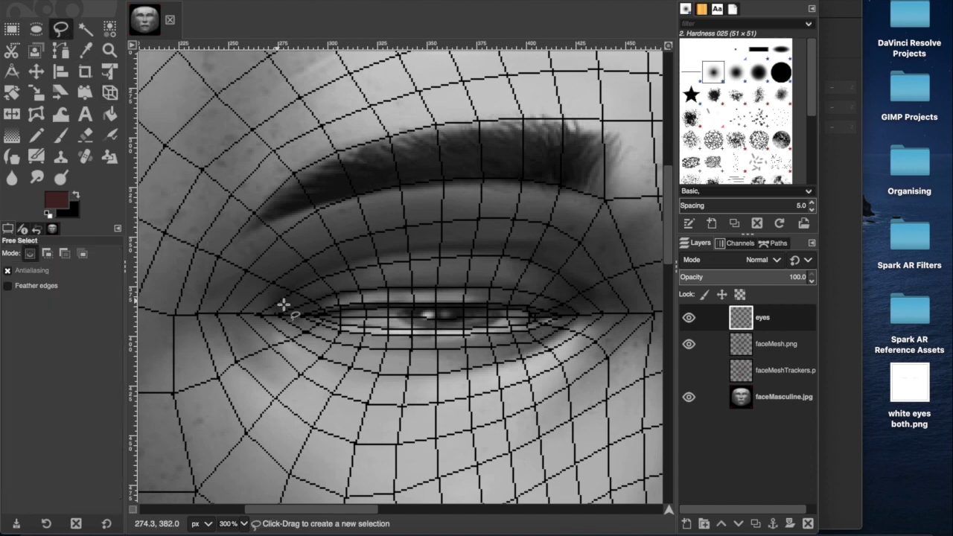
click(305, 316)
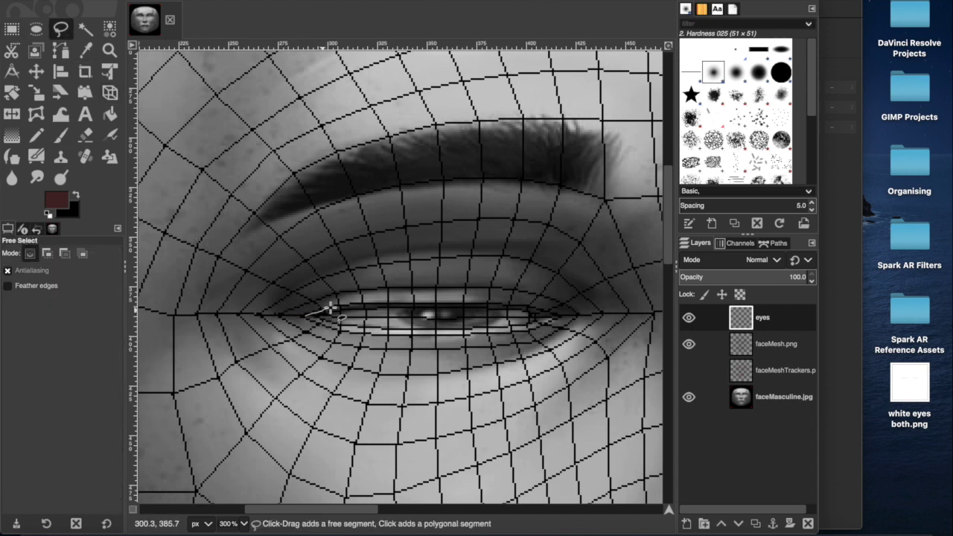
click(337, 306)
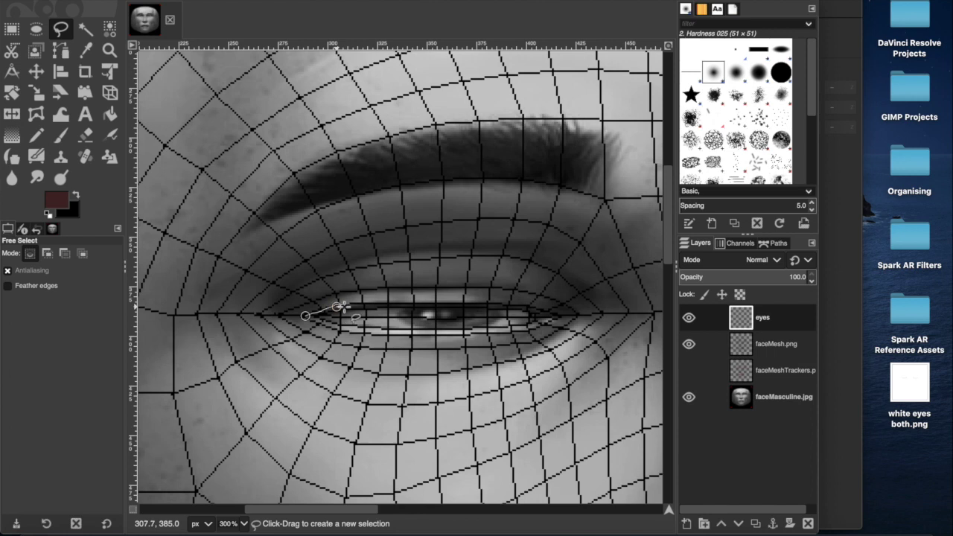
drag(349, 305, 445, 305)
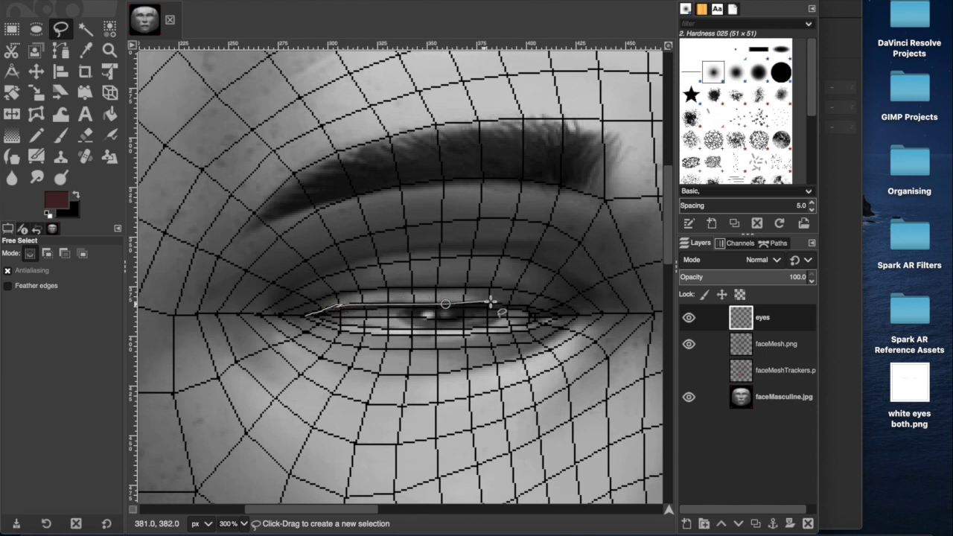
click(498, 302)
click(527, 306)
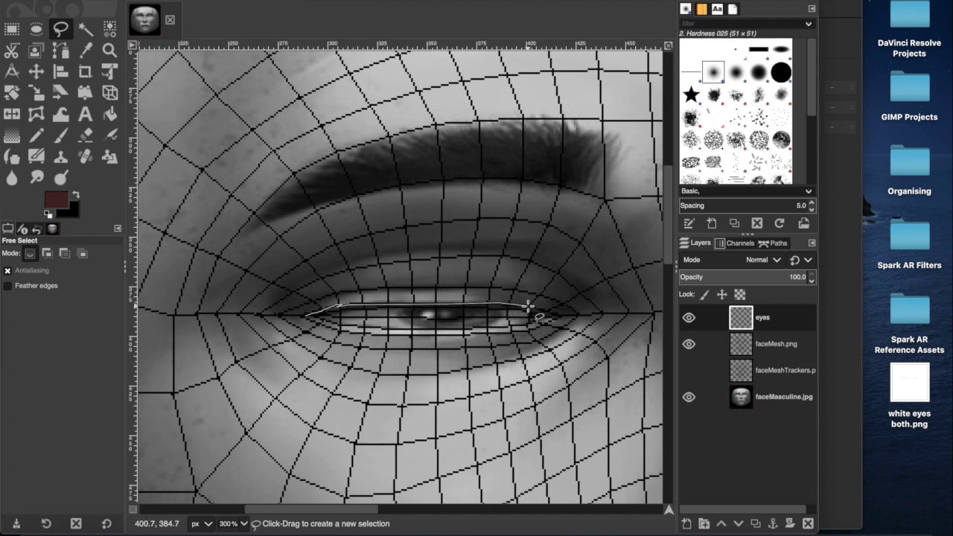
click(558, 315)
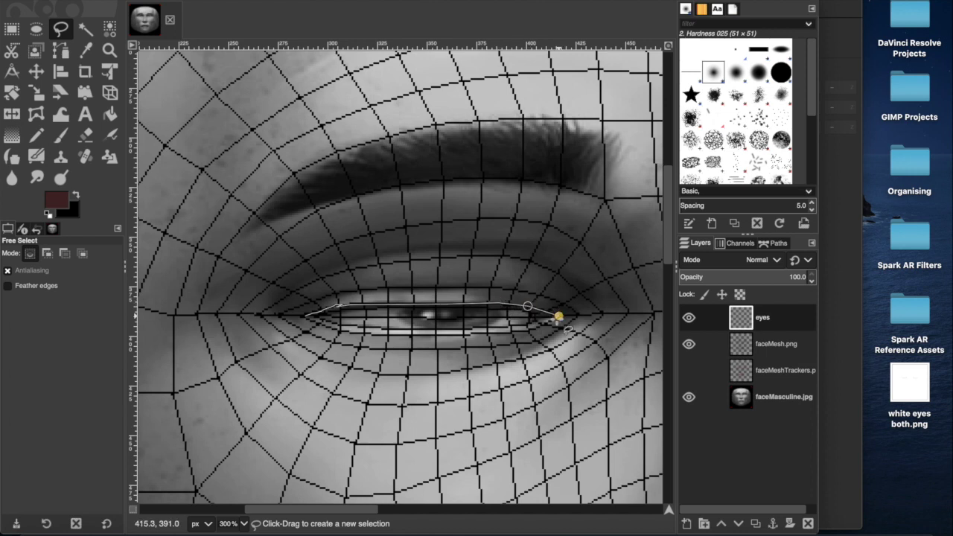
Trace back along the lower eyelid and close the outline at the starting point
click(537, 329)
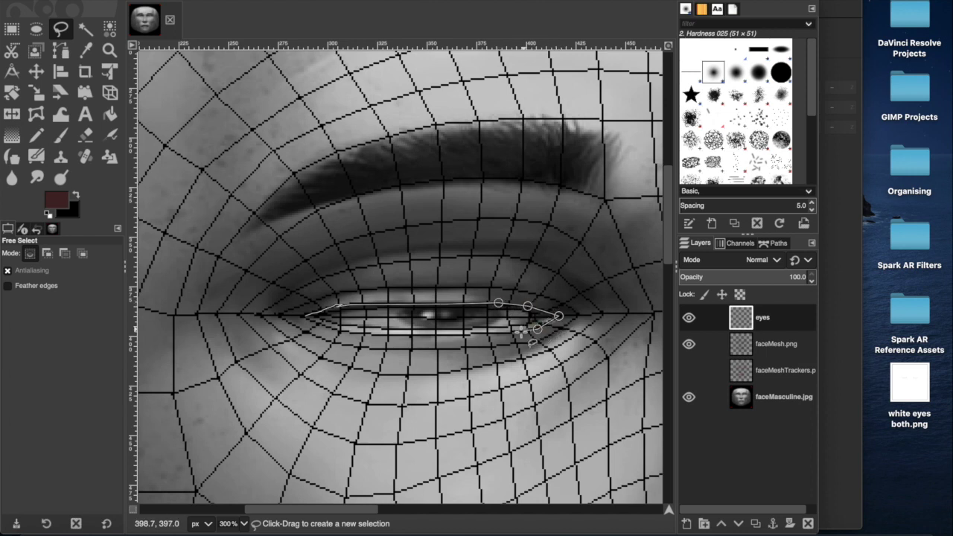
click(510, 332)
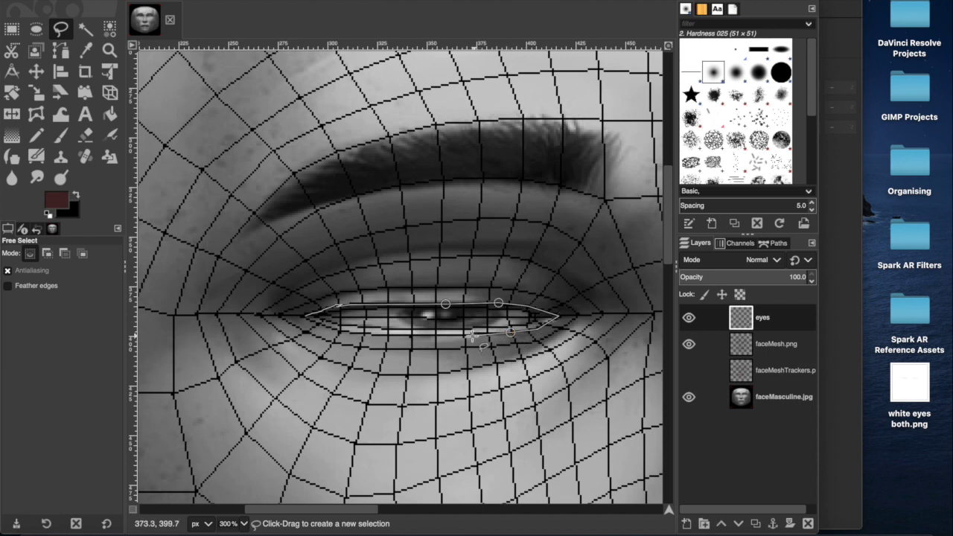
click(468, 334)
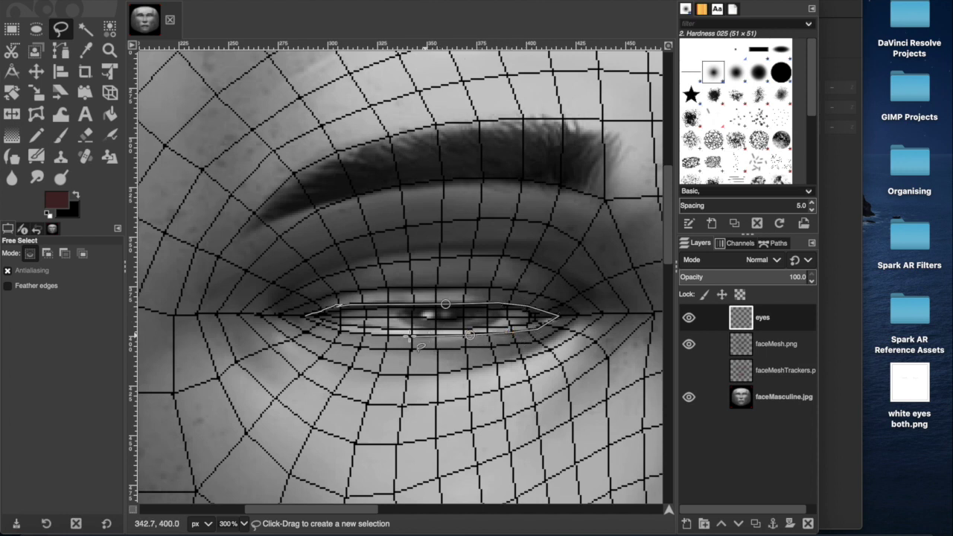
click(409, 336)
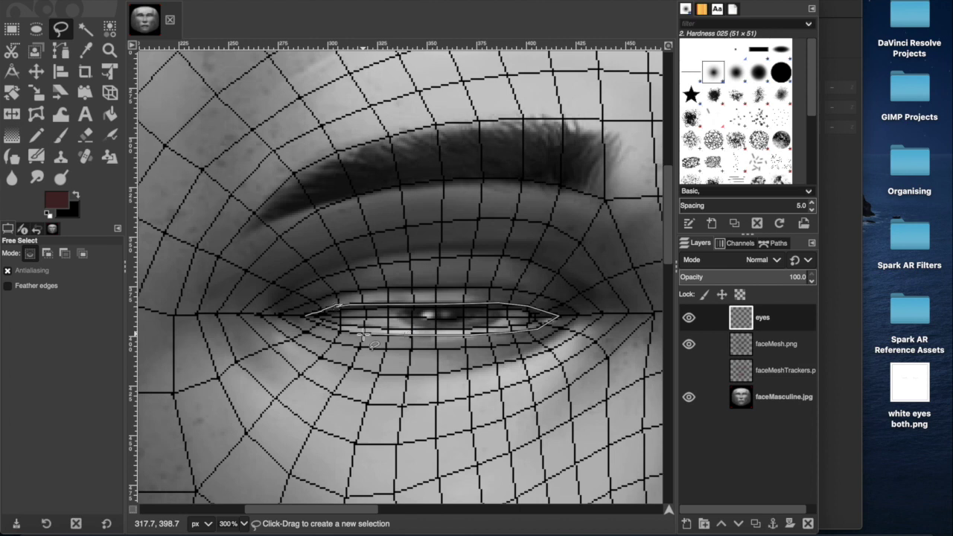
click(363, 334)
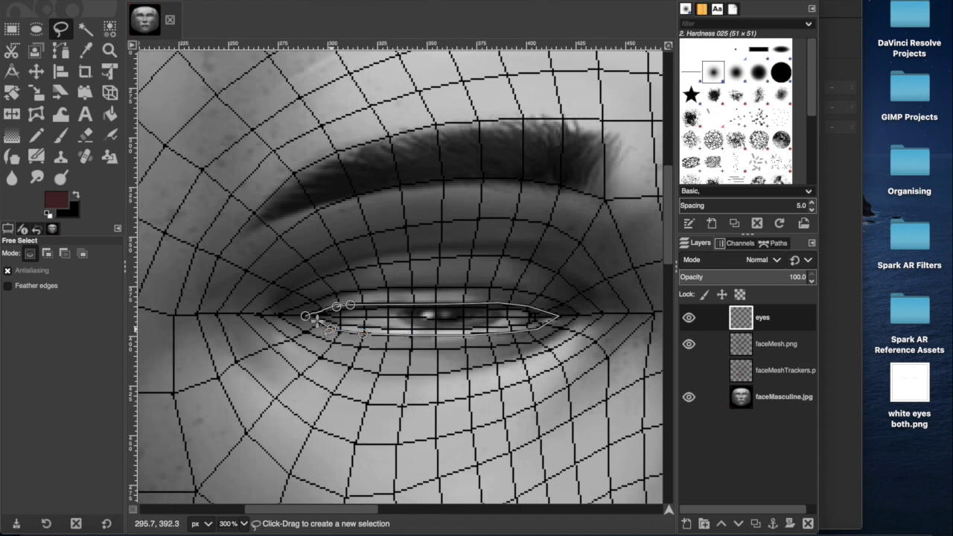
click(305, 315)
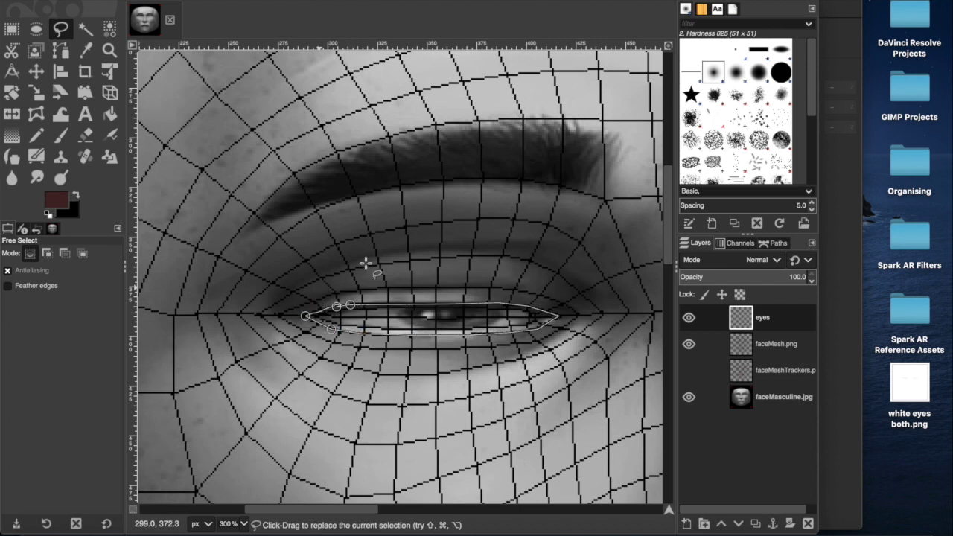
Turn the outline into a selection and bucket-fill the eye with red
key(Return)
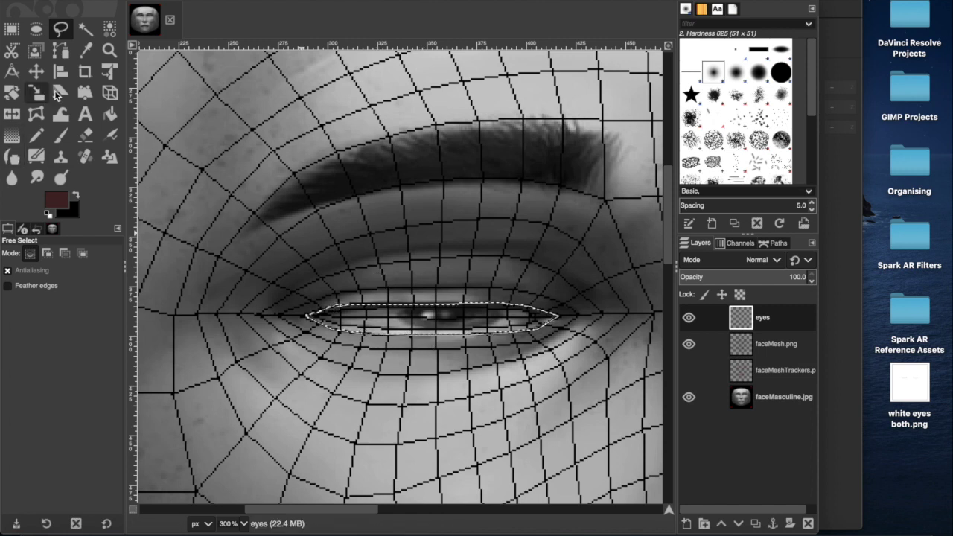
click(110, 115)
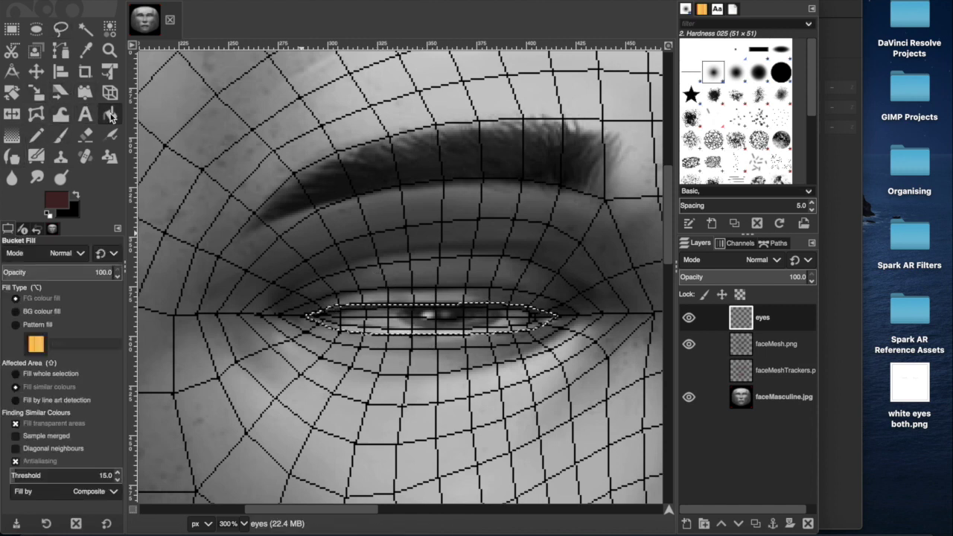
click(75, 194)
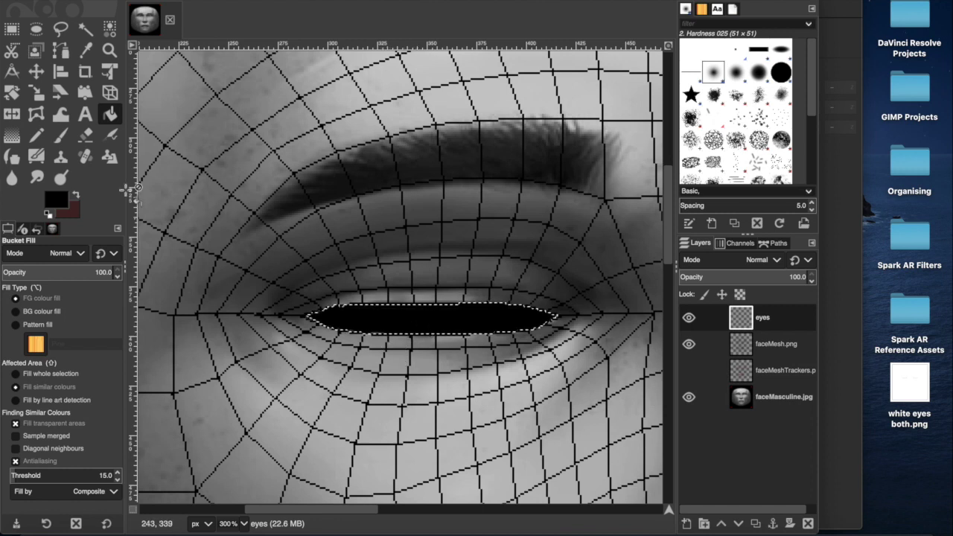
click(60, 202)
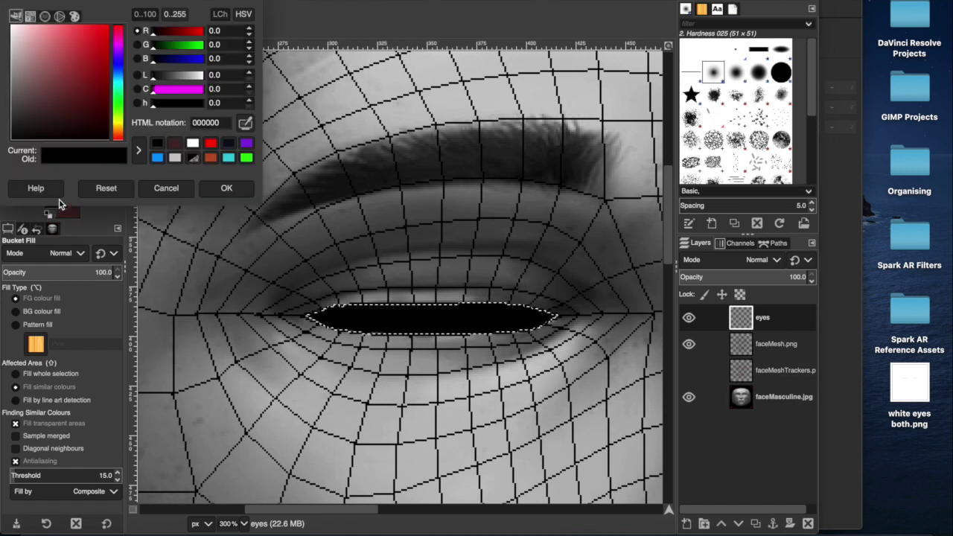
click(191, 145)
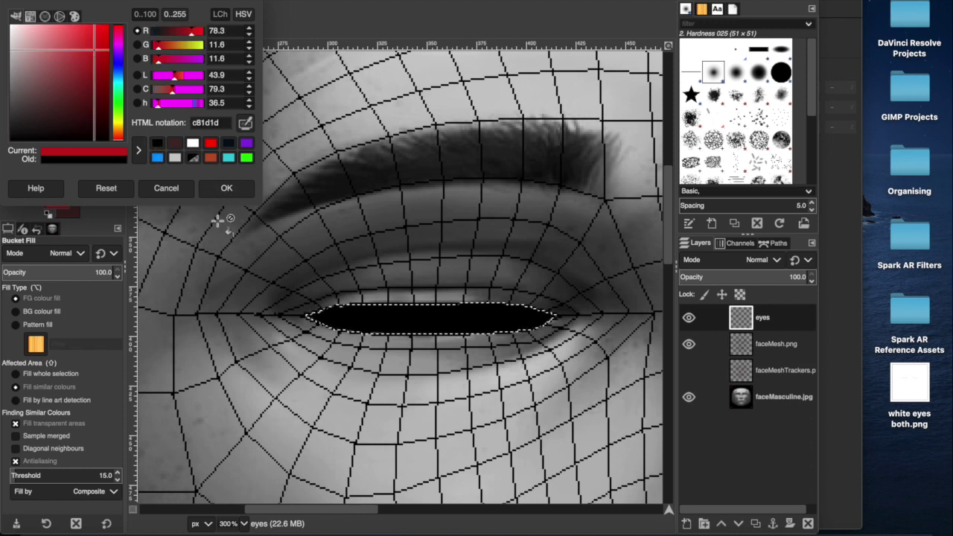
click(207, 188)
click(365, 316)
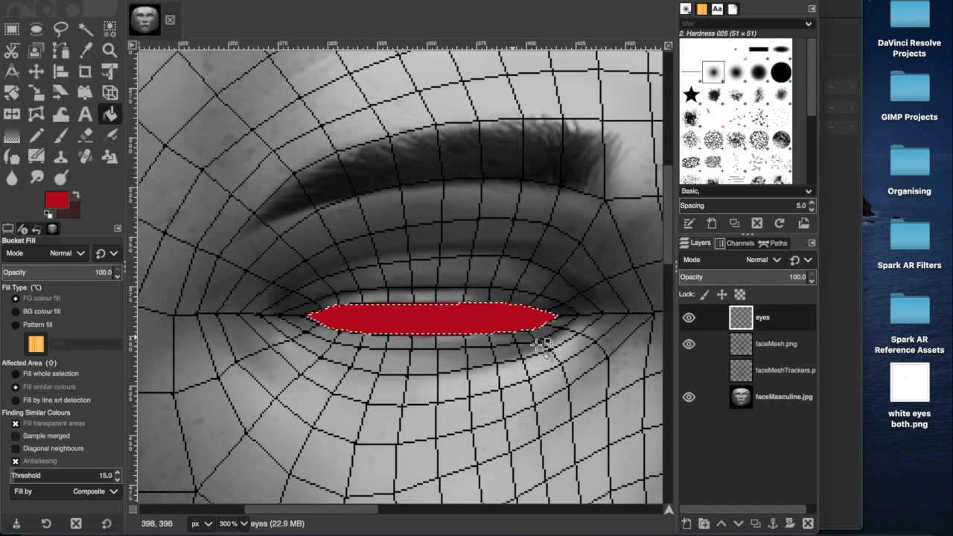
ctrl+scroll(544, 335, down, 2)
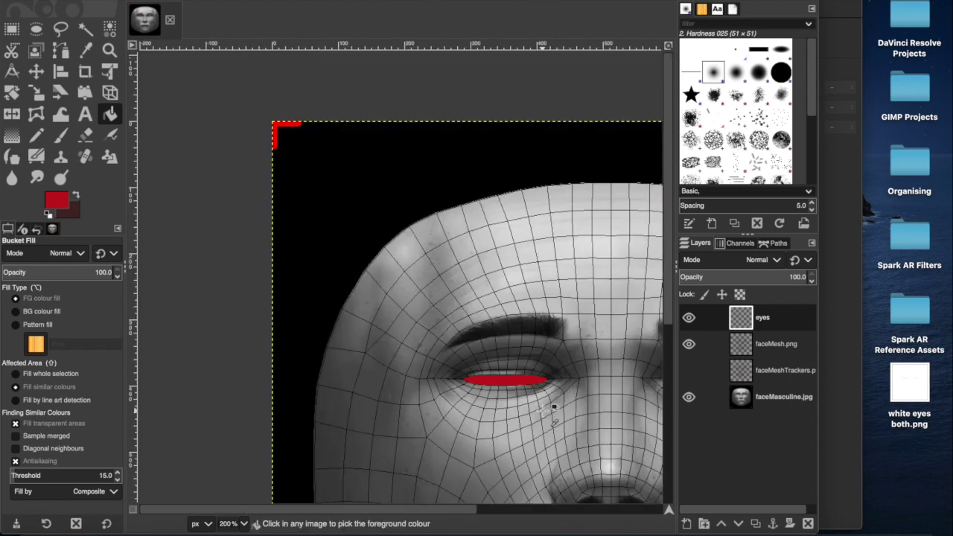
ctrl+scroll(547, 408, down, 3)
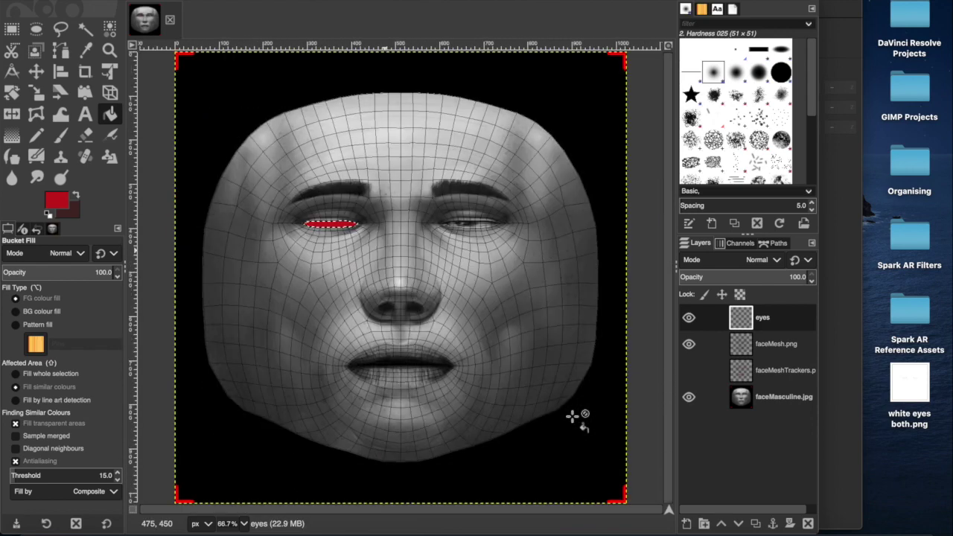
ctrl+scroll(332, 234, up, 4)
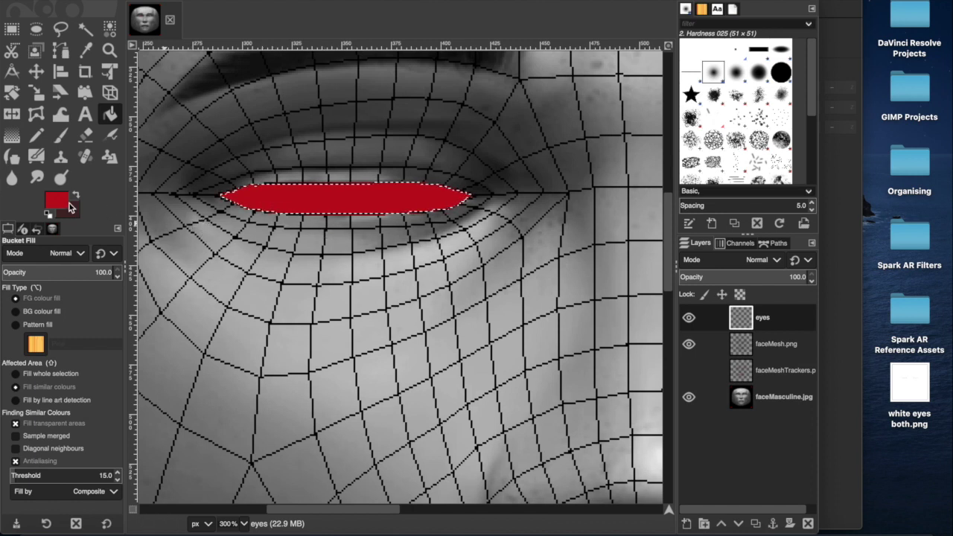
Set the foreground colour to white and refill the eye selection solid white
click(66, 202)
click(211, 144)
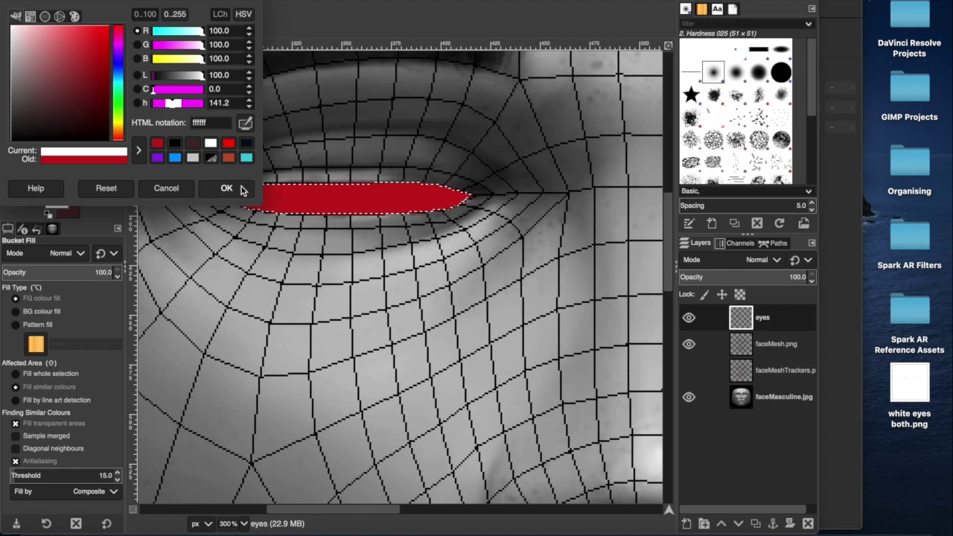
click(226, 188)
click(299, 201)
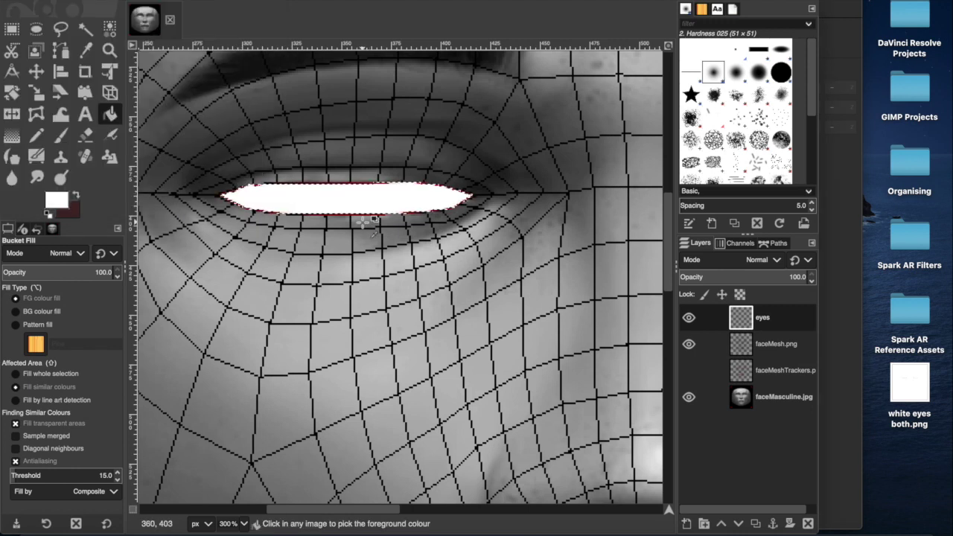
key(super+z)
key(super+z)
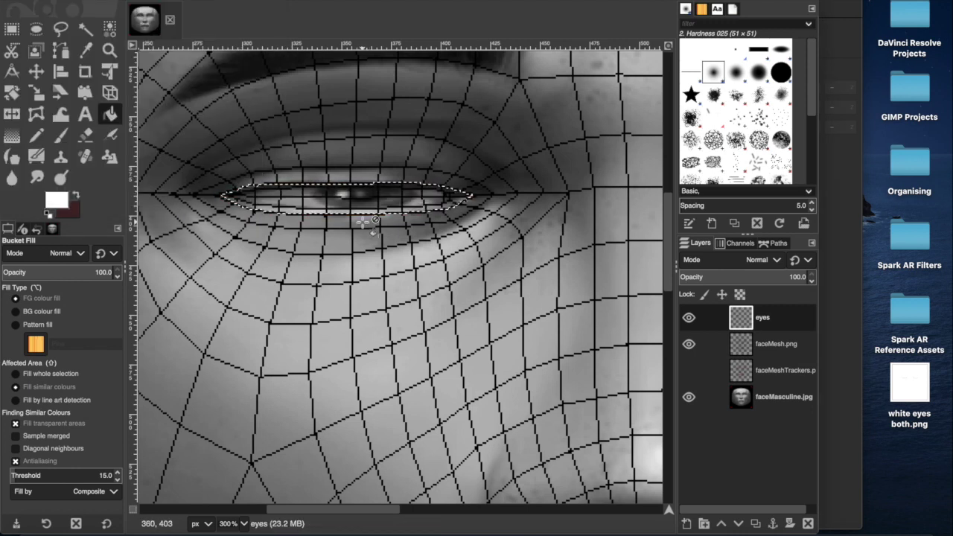
click(340, 195)
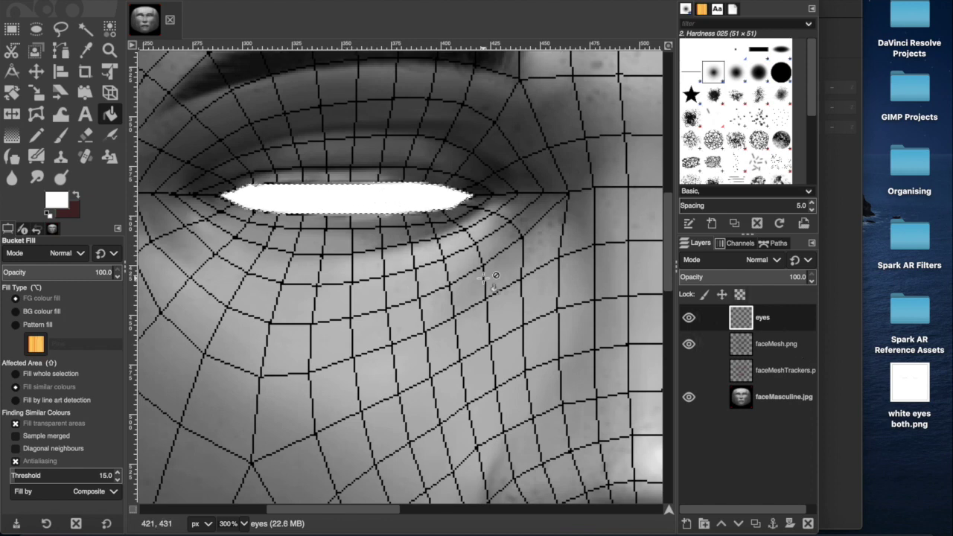
ctrl+scroll(455, 308, down, 2)
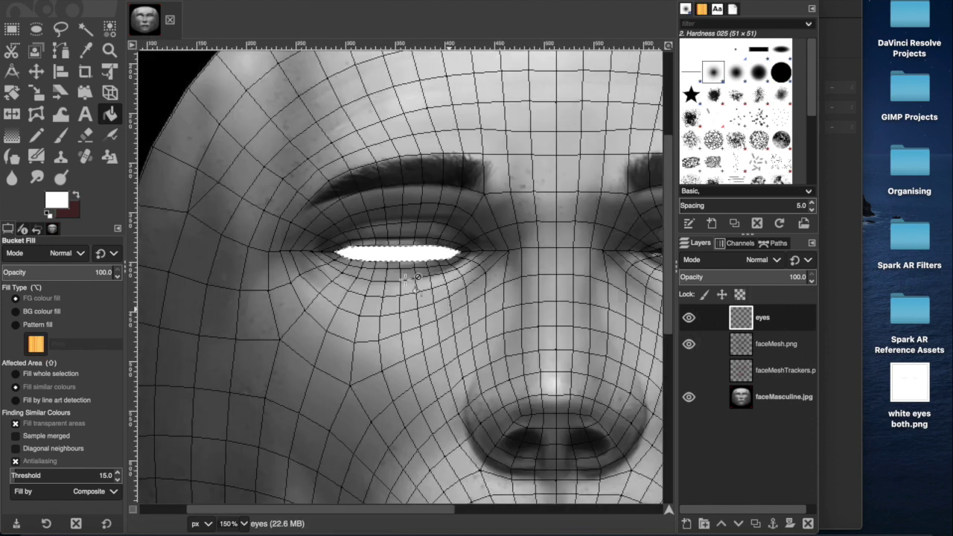
Duplicate the eyes layer to create an eyes copy layer
click(36, 74)
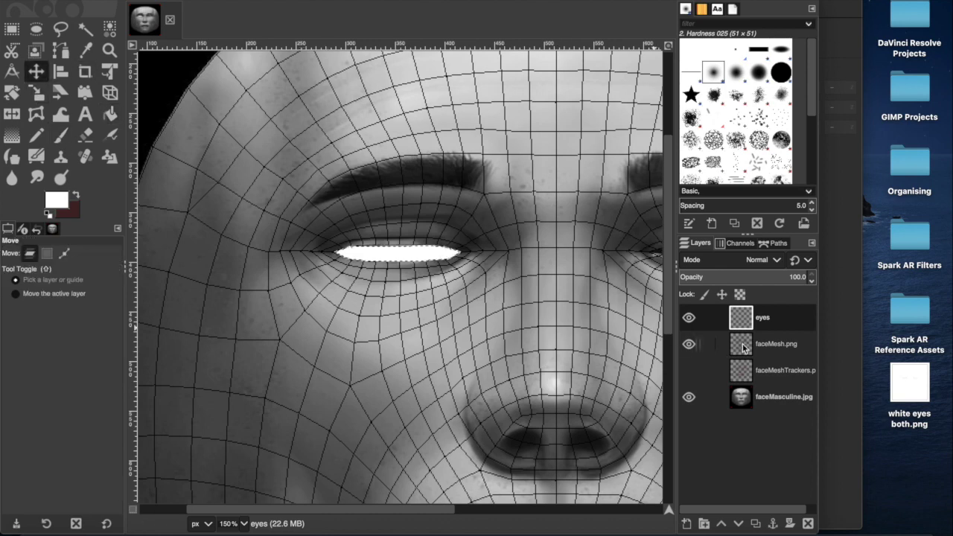
right_click(764, 319)
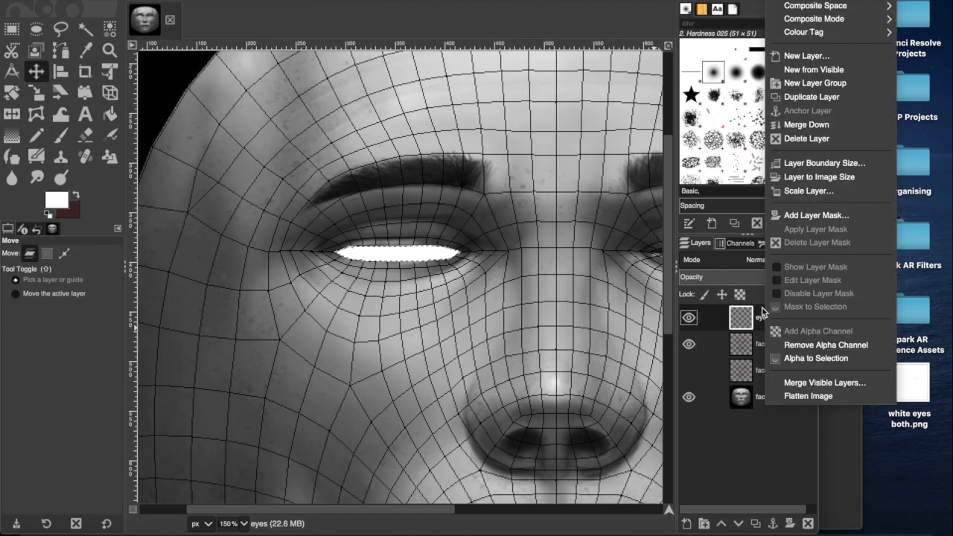
click(819, 96)
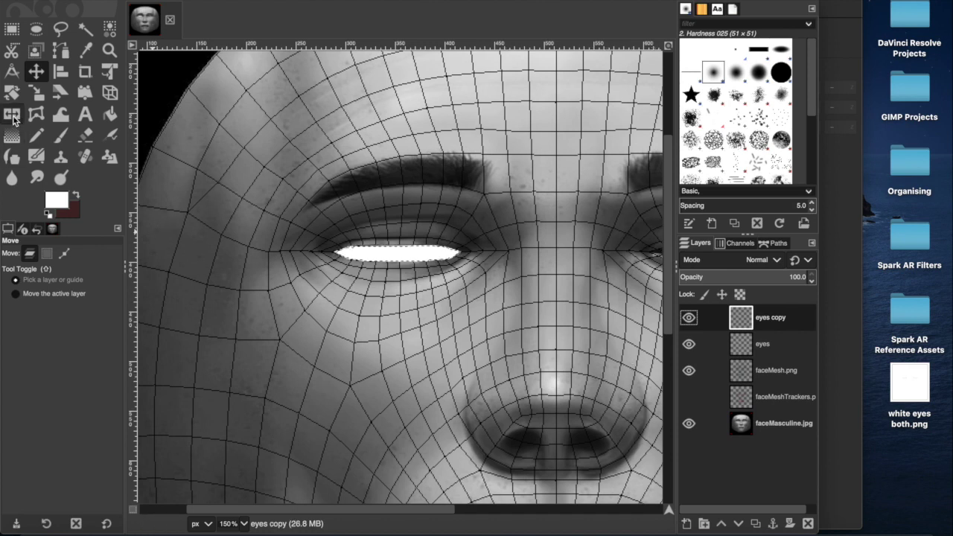
Flip the white eye selection horizontally into a floating selection and make eyes copy active
click(13, 116)
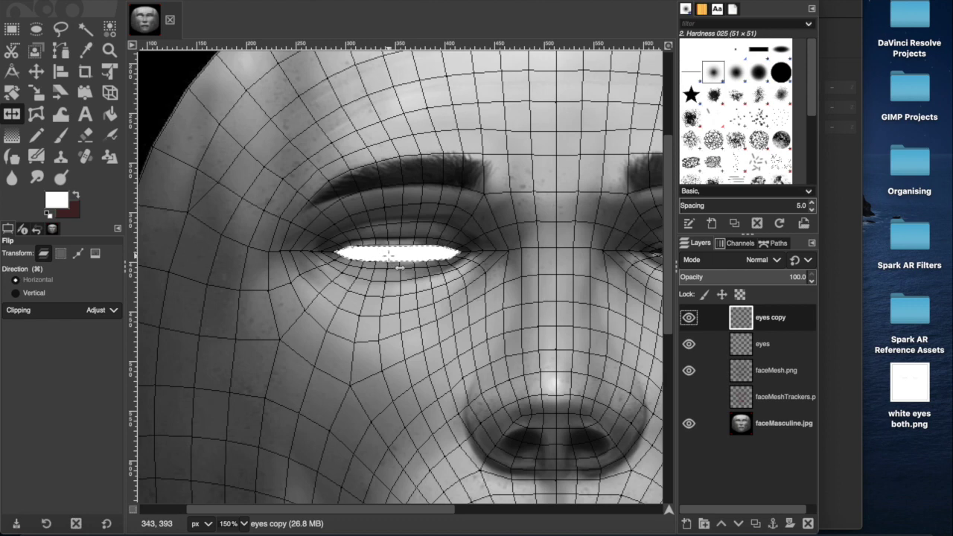
click(388, 256)
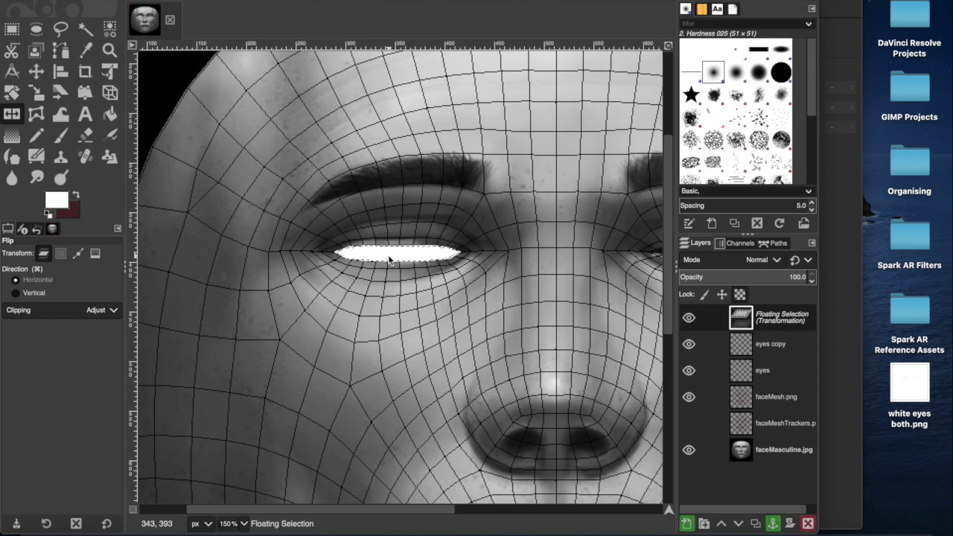
key(shift+ctrl+j)
ctrl+scroll(408, 268, up, 3)
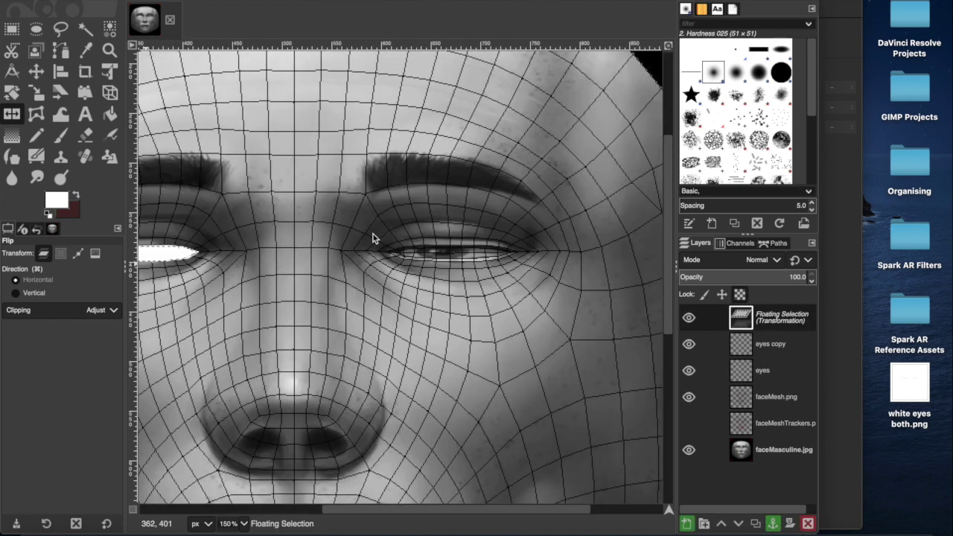
scroll(339, 255, left, 5)
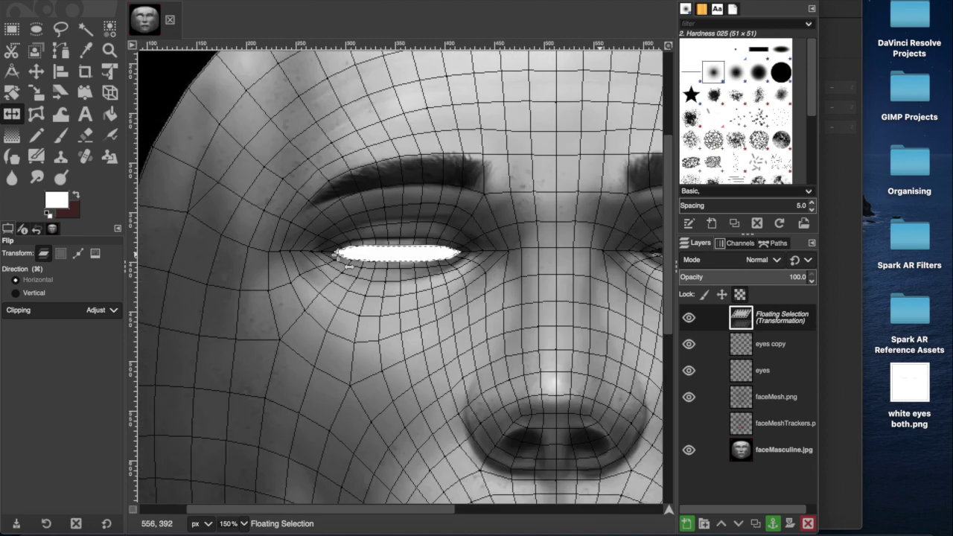
scroll(338, 255, right, 5)
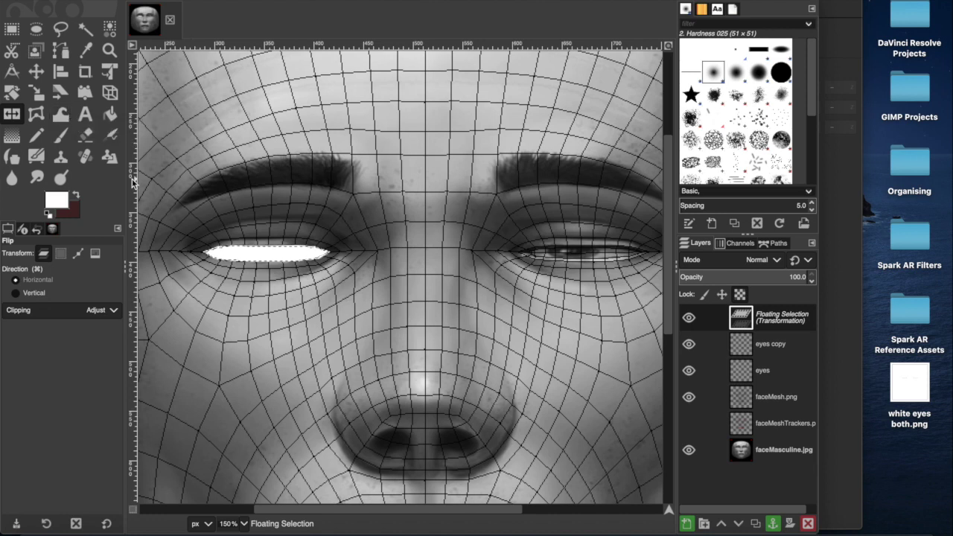
click(763, 344)
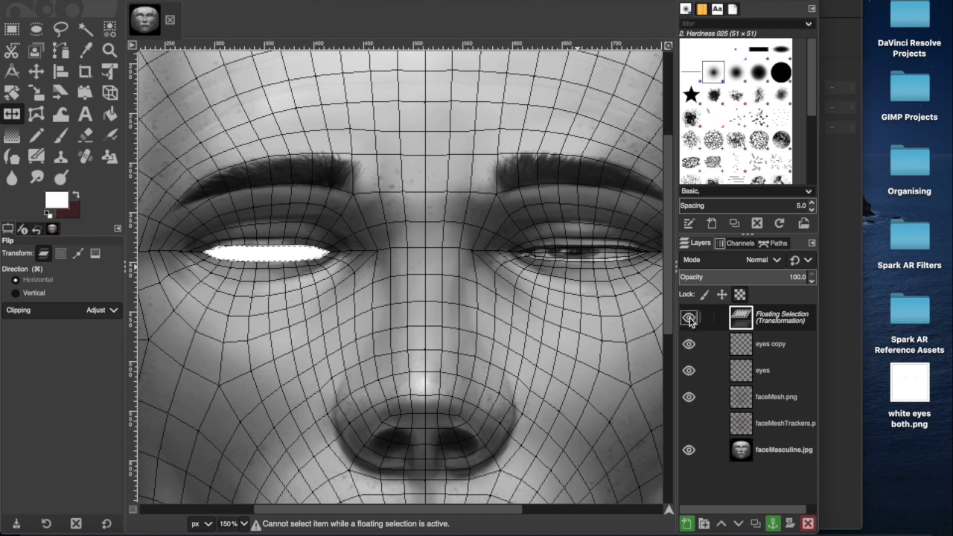
Anchor the floating flipped eye into the eyes copy layer, leaving it at the top
drag(802, 322, 782, 321)
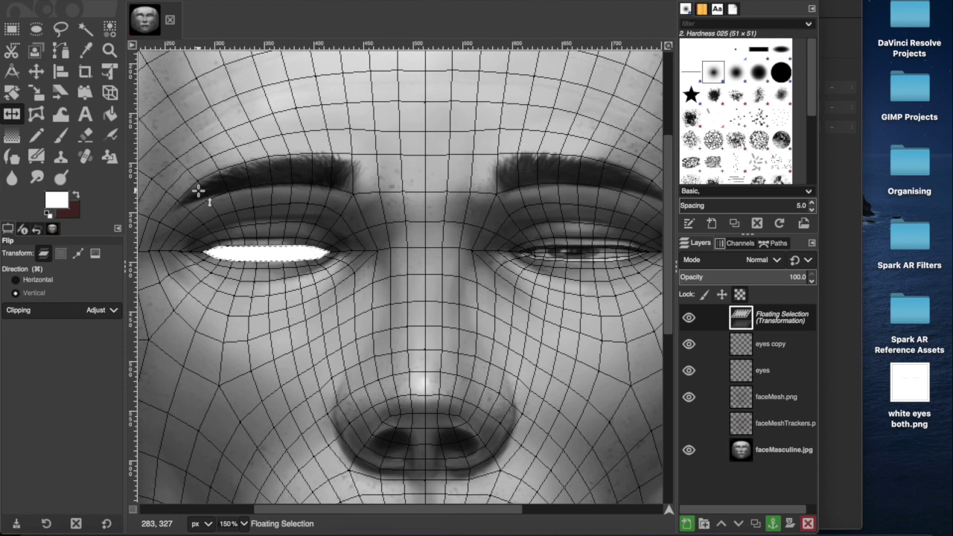
key(ctrl+h)
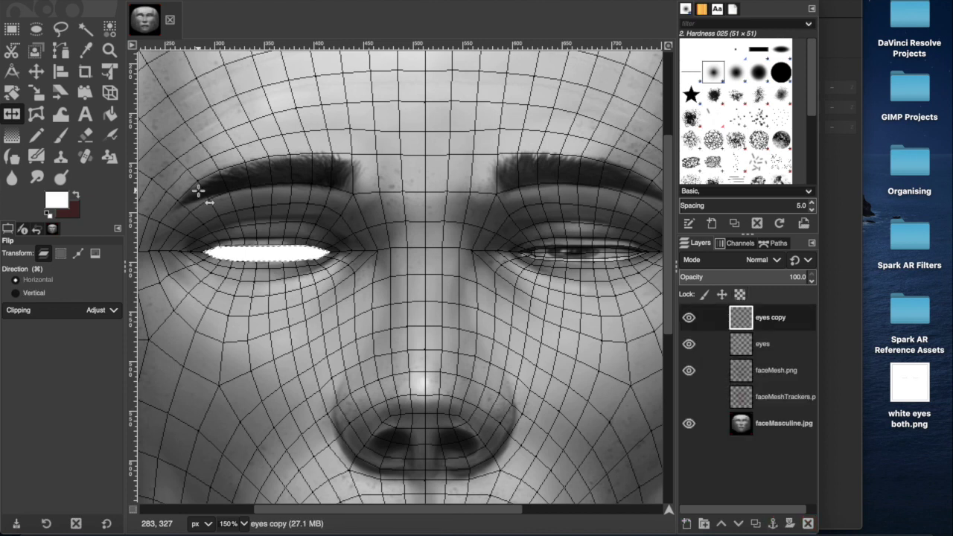
key(ctrl+z)
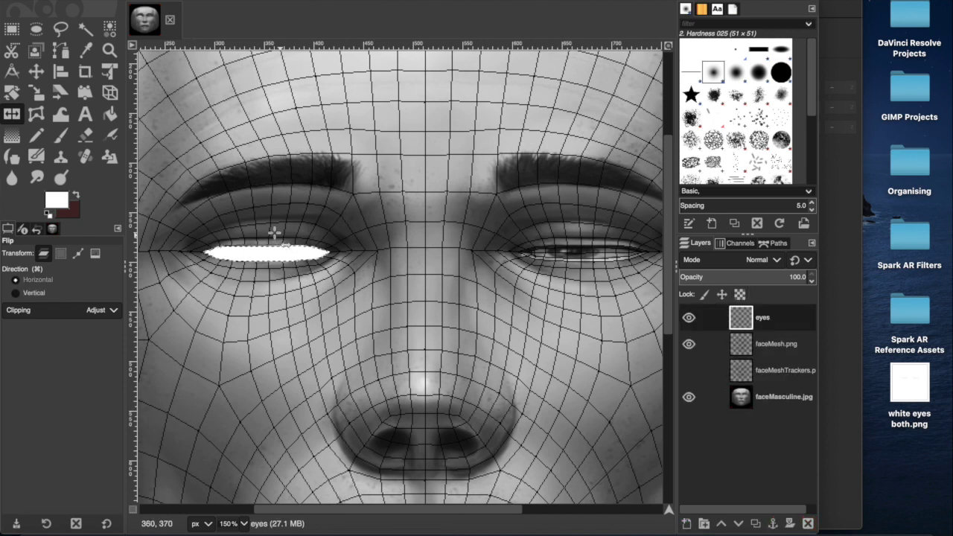
key(ctrl+shift+d)
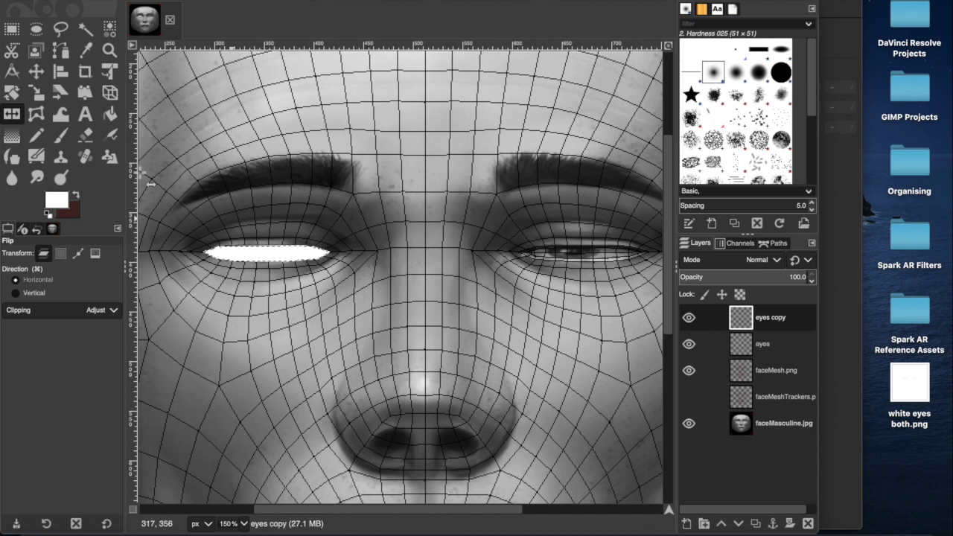
click(35, 71)
Mirror the white eye horizontally and move the flipped copy onto the right eye opening
click(11, 114)
click(242, 250)
click(35, 71)
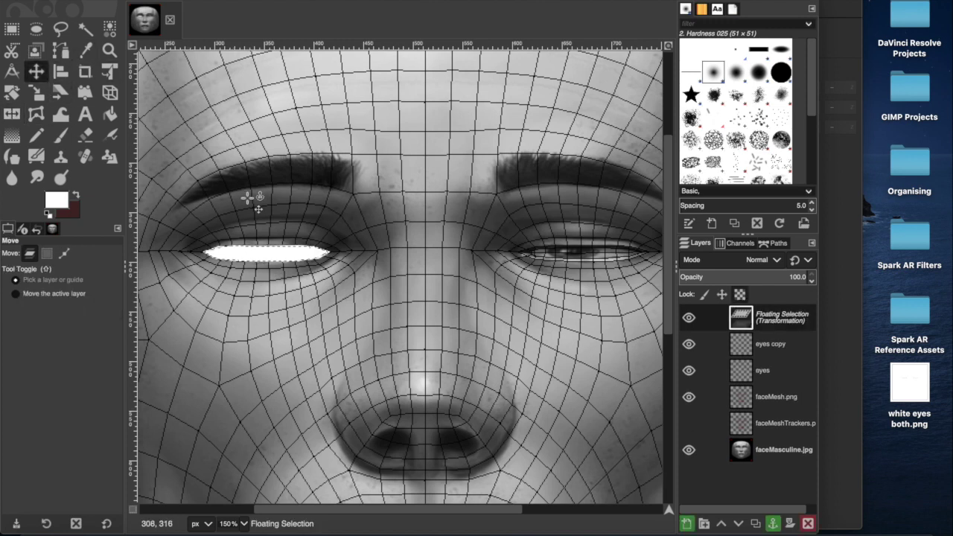
drag(274, 262, 591, 265)
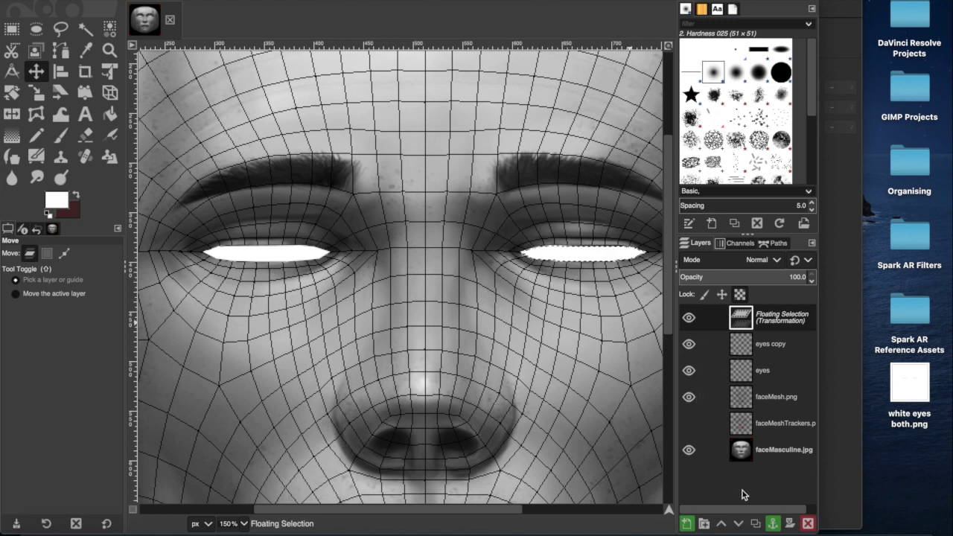
click(748, 449)
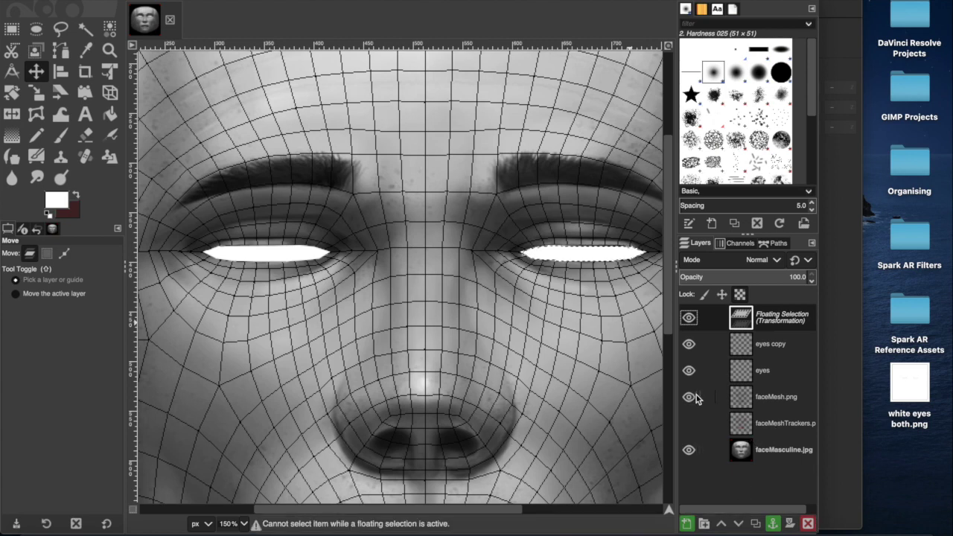
Check the eyes and face image layer visibility, then hide the faceMesh.png wireframe
click(688, 370)
click(687, 369)
click(688, 450)
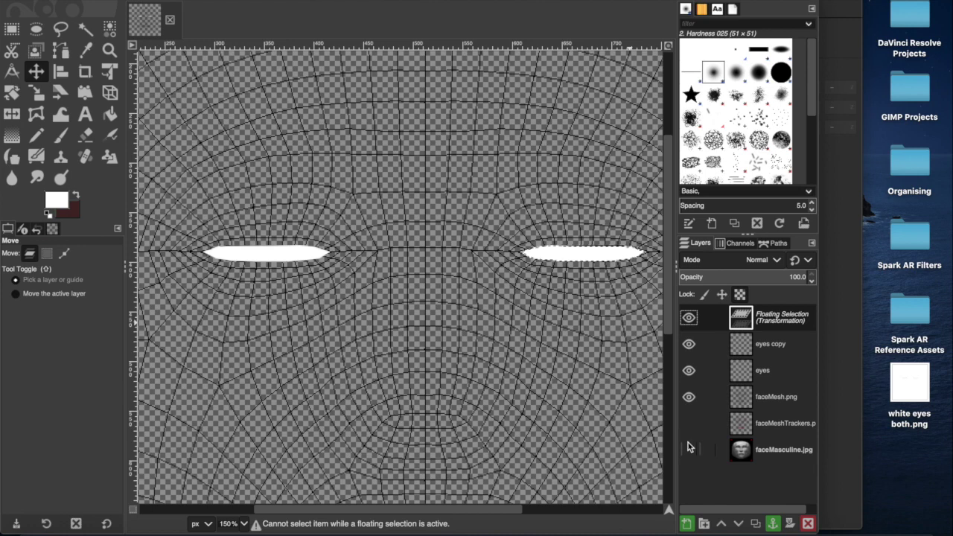
click(689, 449)
click(689, 396)
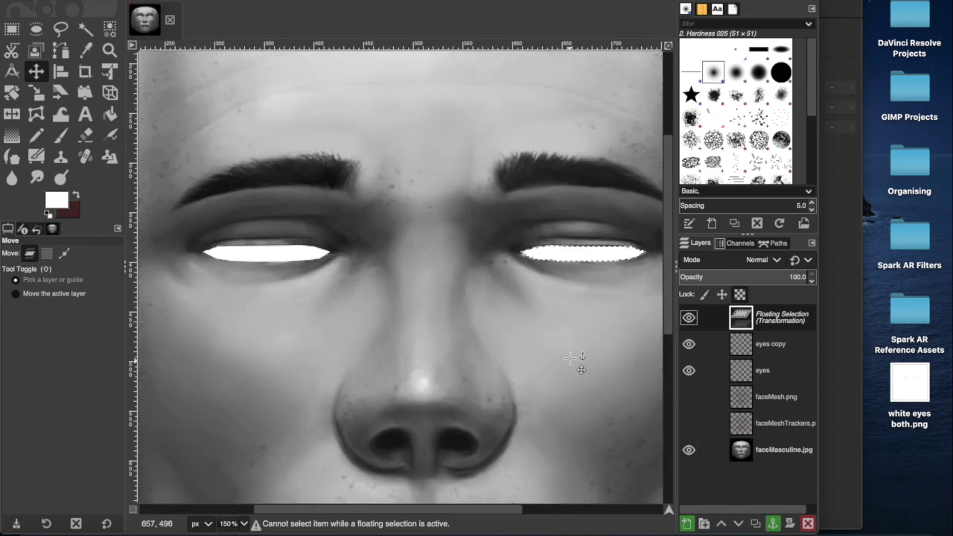
Hide the faceMasculine.jpg layer so only the two white eyes remain visible
ctrl+scroll(573, 363, down, 2)
ctrl+scroll(574, 363, down, 3)
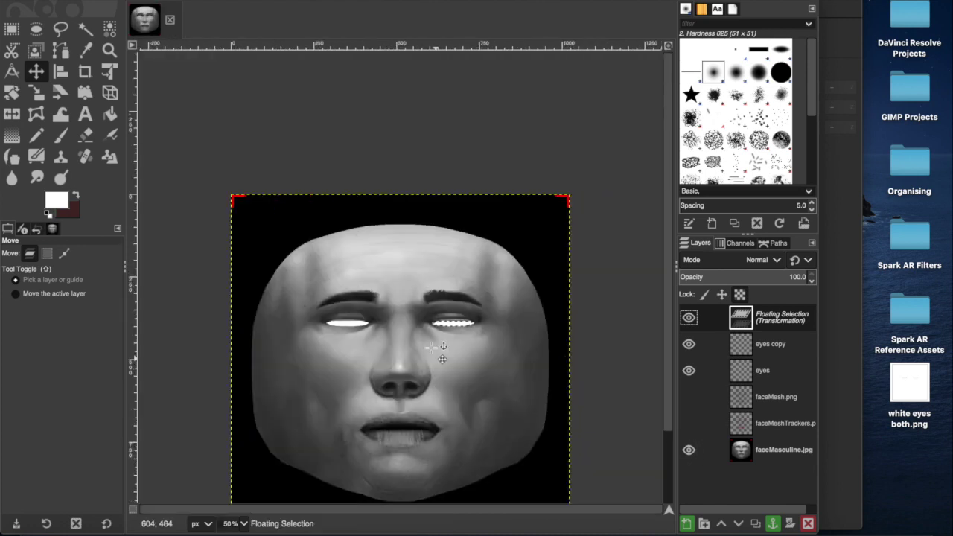
click(782, 450)
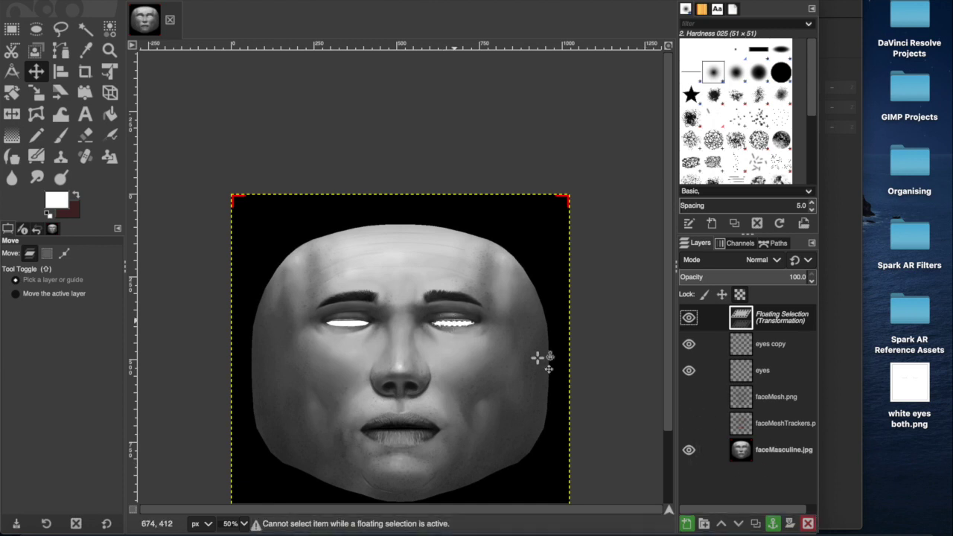
click(739, 447)
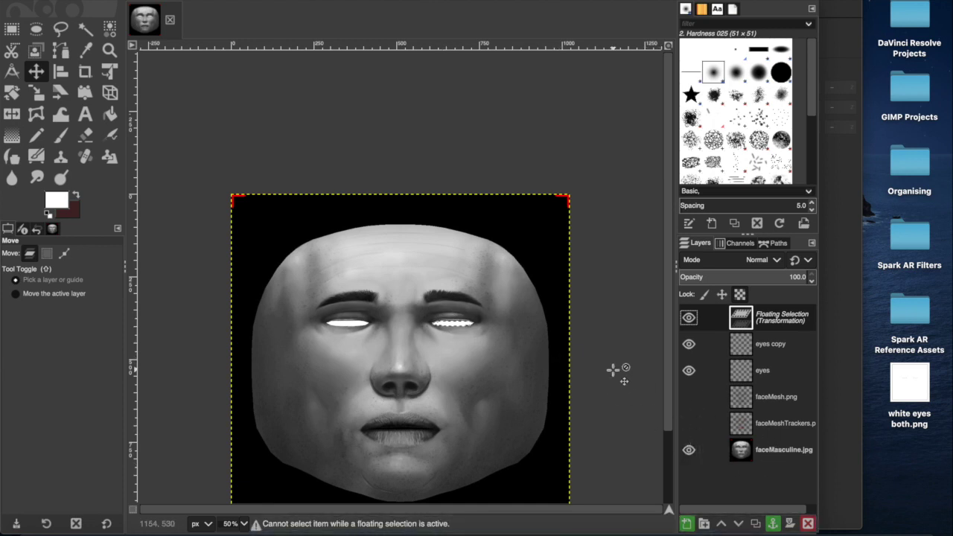
scroll(612, 370, down, 3)
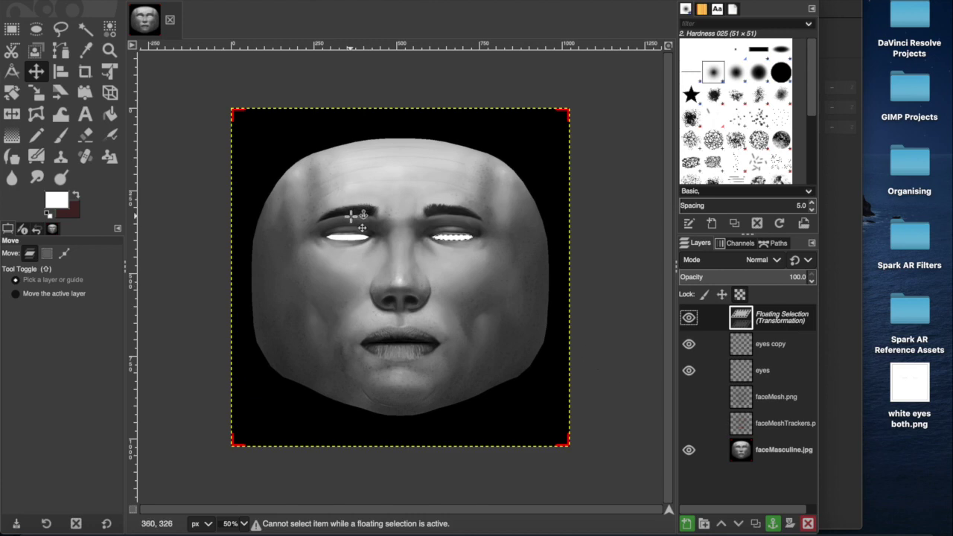
click(688, 451)
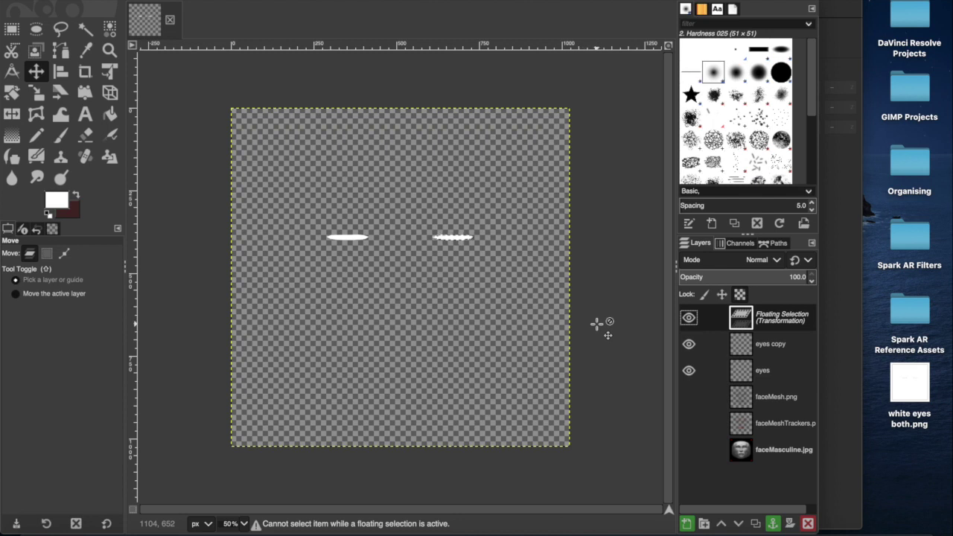
Export the image as whiteeyes.png to the Desktop with default PNG settings
key(super+shift+e)
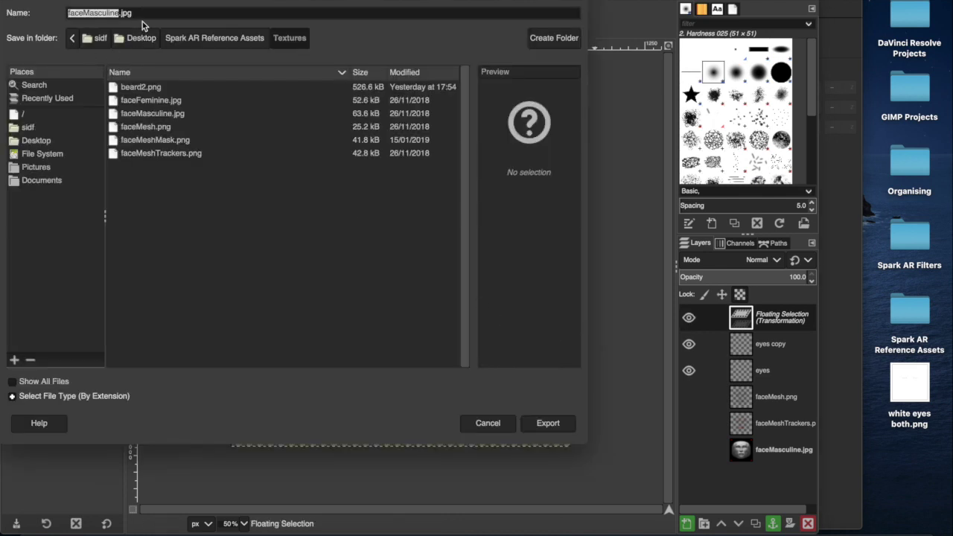
click(142, 13)
key(ctrl+a)
text(whit)
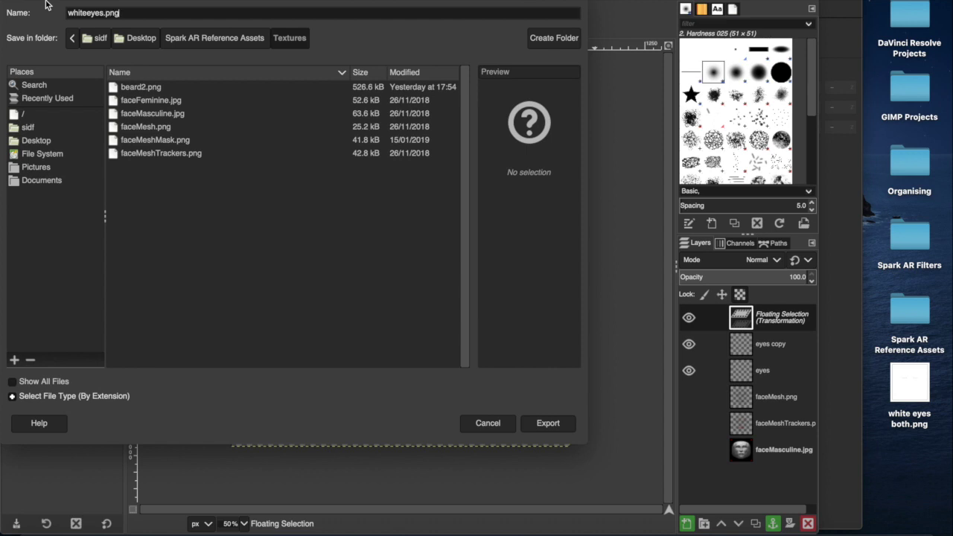
text(eeyes.png)
click(137, 37)
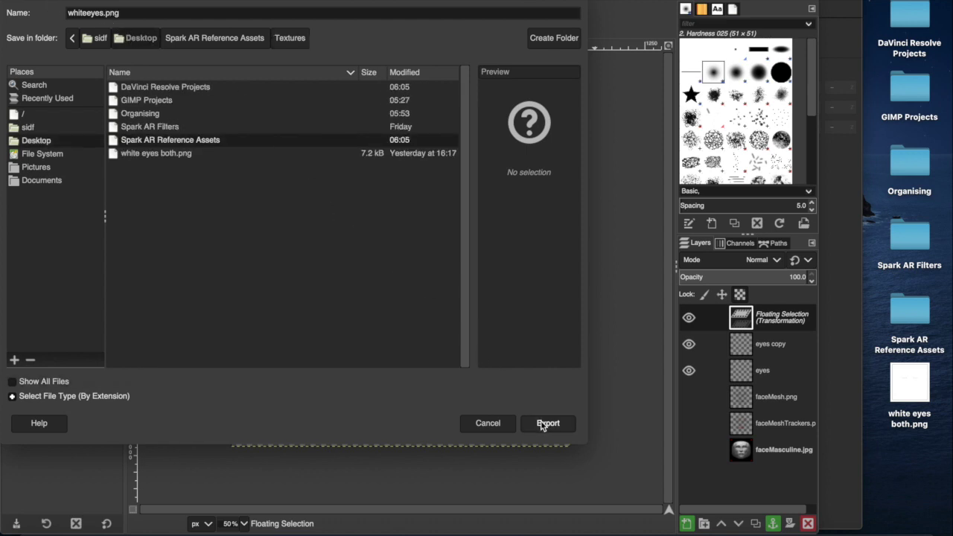
click(546, 423)
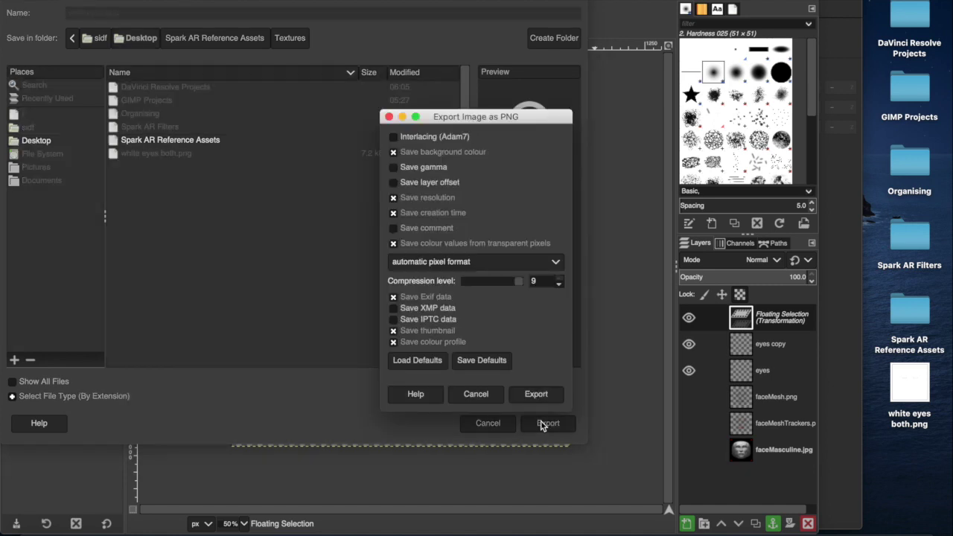
click(540, 400)
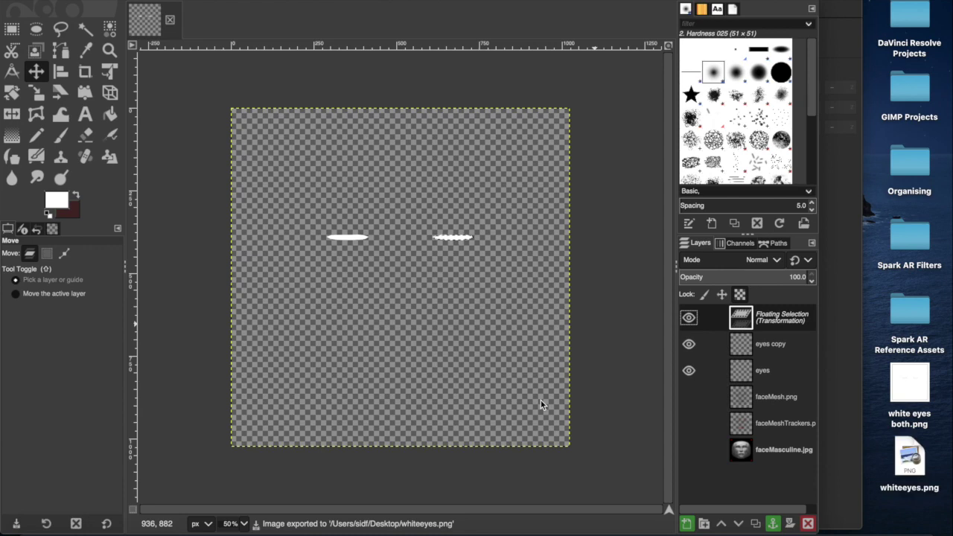
In Spark AR, insert a Face Mesh under a face tracker and create material0 for it
click(22, 3)
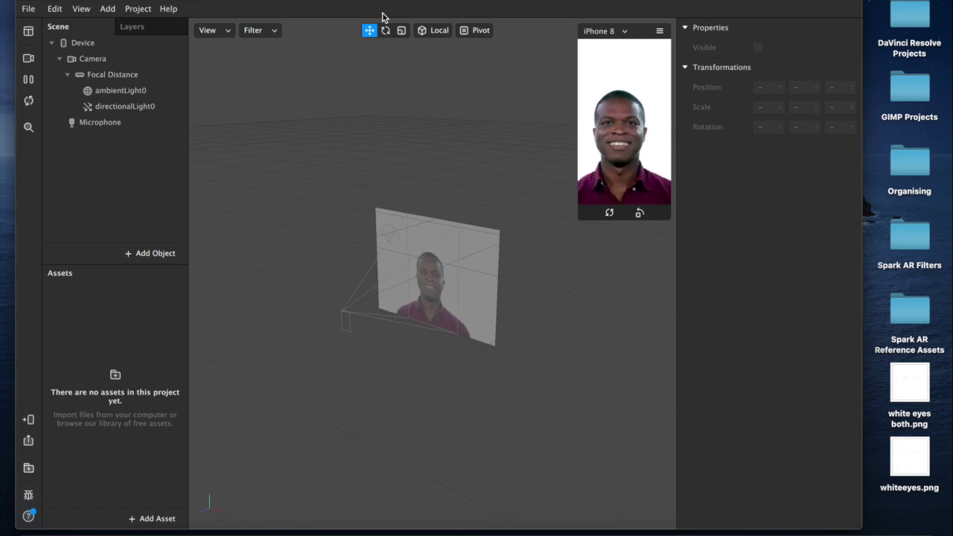
click(131, 256)
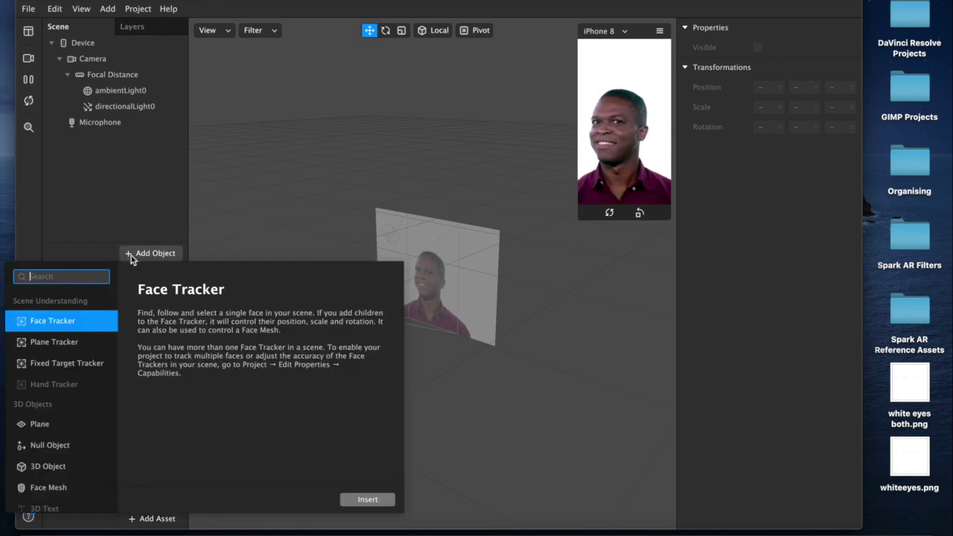
scroll(54, 383, down, 2)
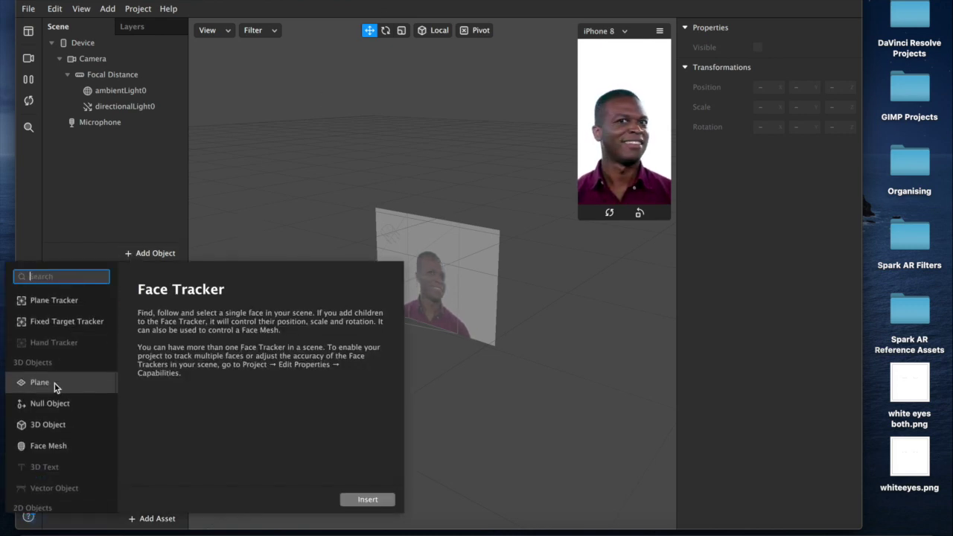
click(51, 439)
click(358, 498)
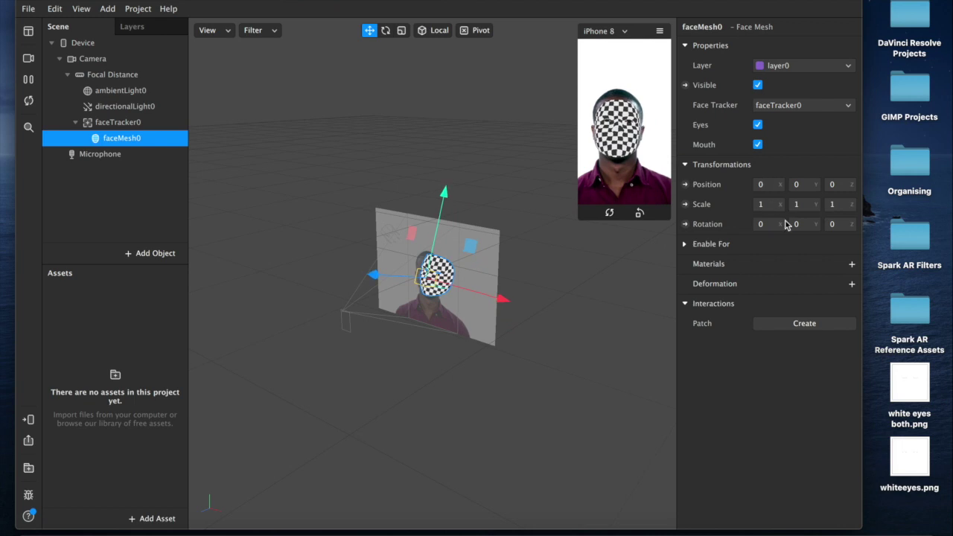
click(852, 264)
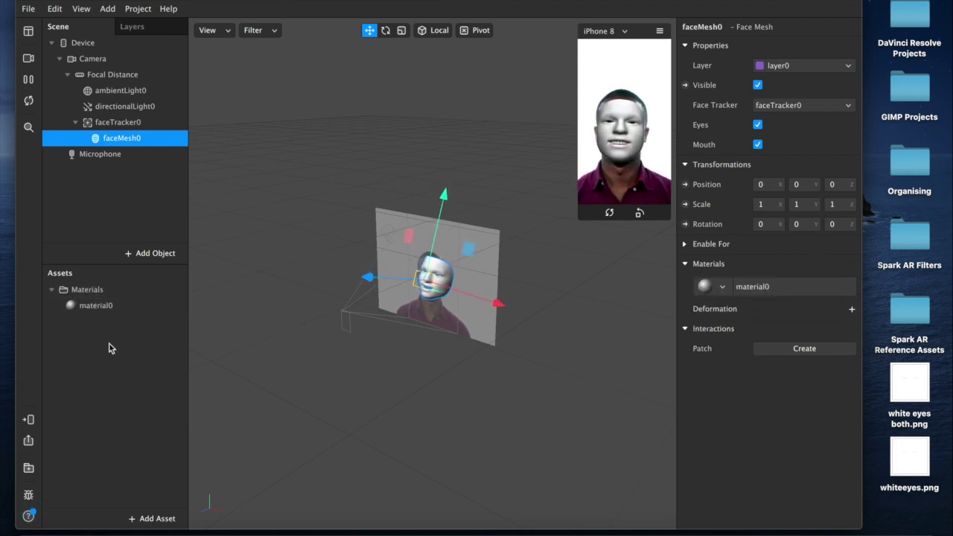
Give material0 the Flat shader and whiteeyes.png from the Desktop as its texture
click(102, 305)
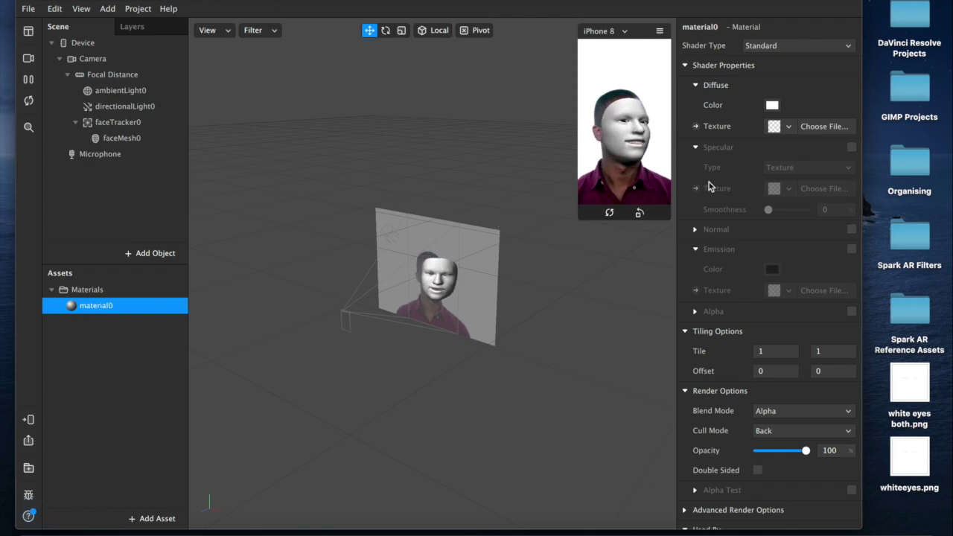
click(774, 45)
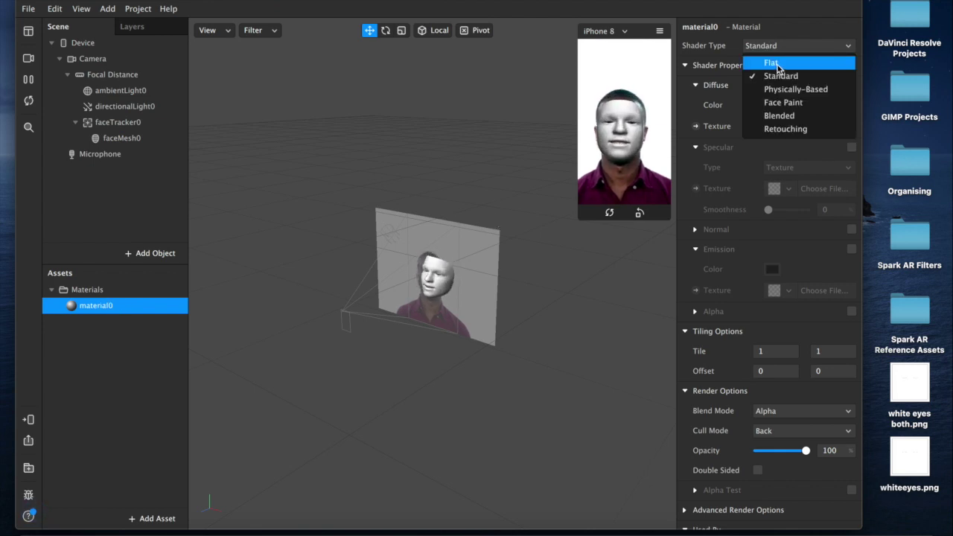
click(775, 65)
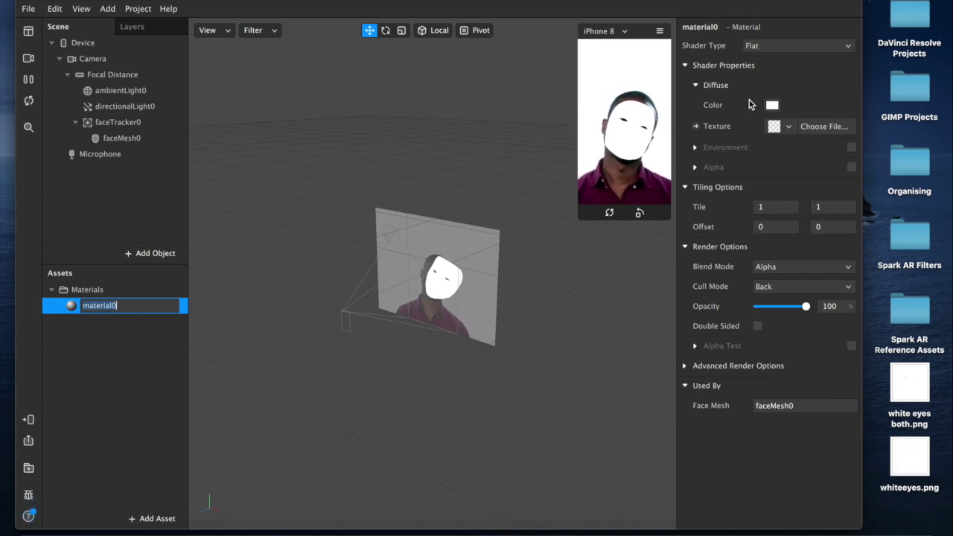
click(564, 179)
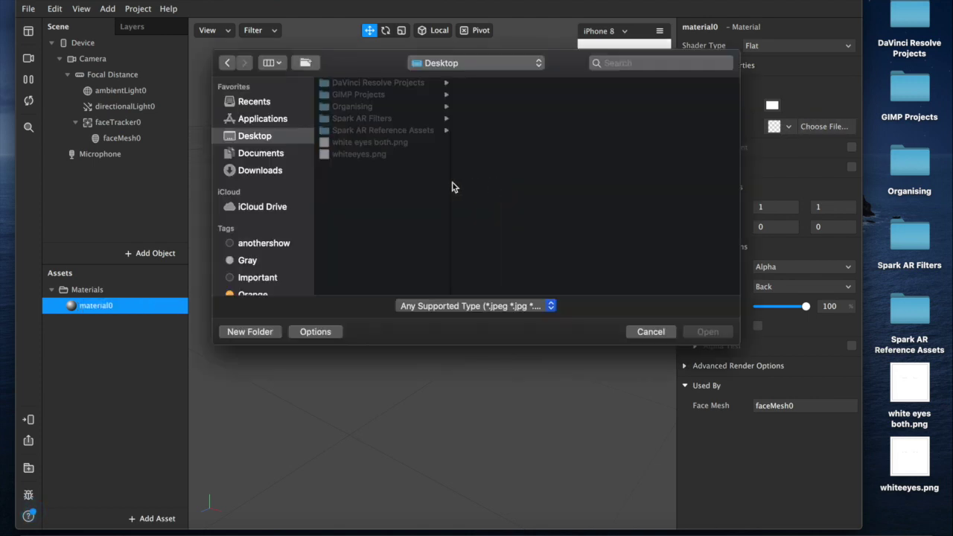
click(365, 154)
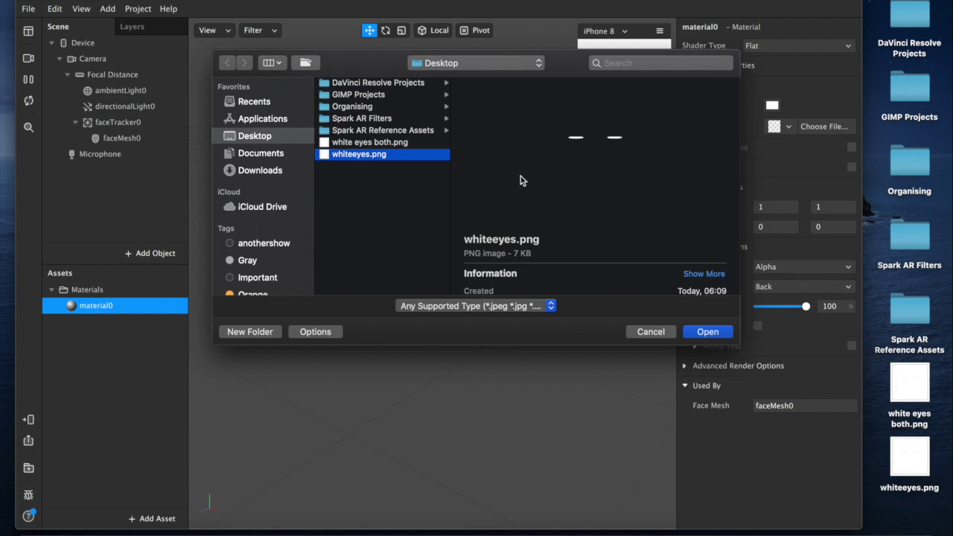
click(692, 336)
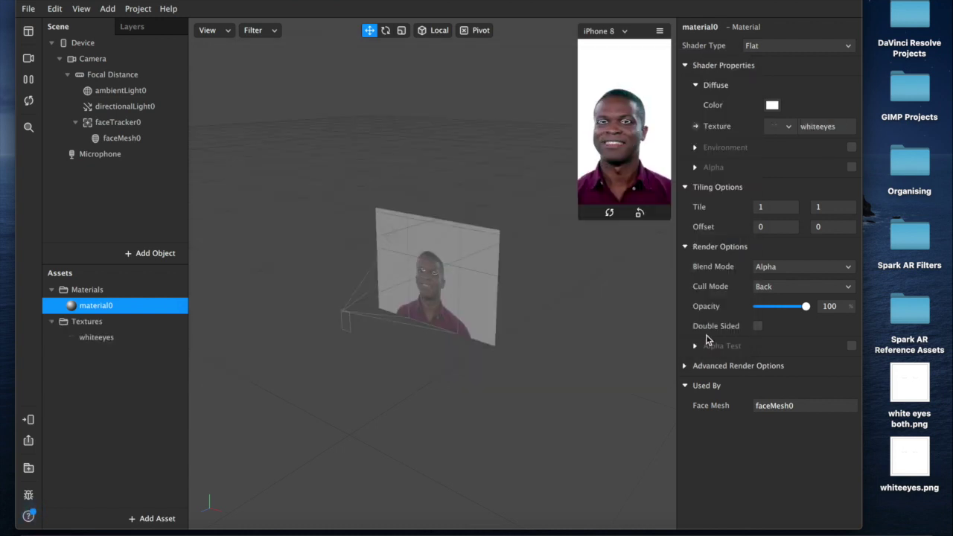
Enlarge the simulator preview and switch its source to the FaceTime HD Camera webcam
drag(579, 213, 409, 349)
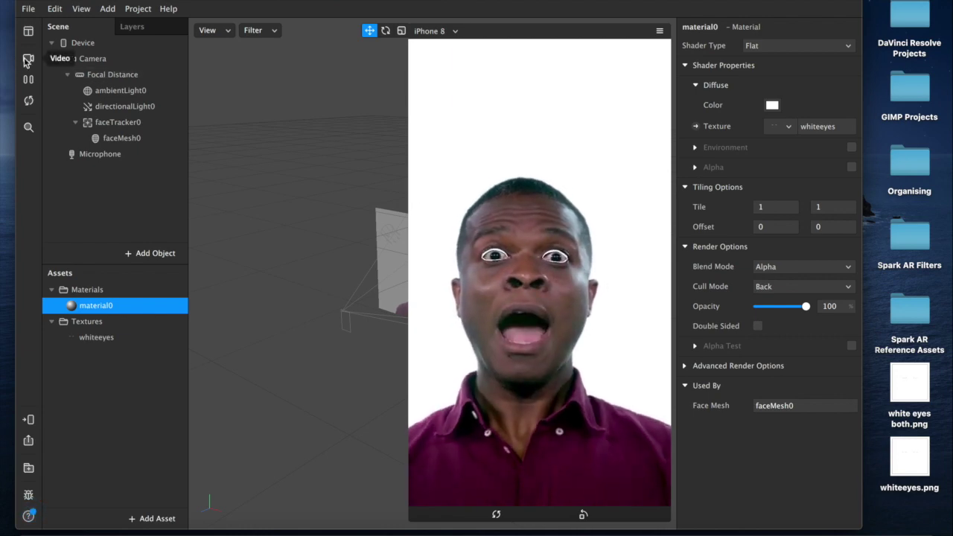
click(28, 58)
click(91, 83)
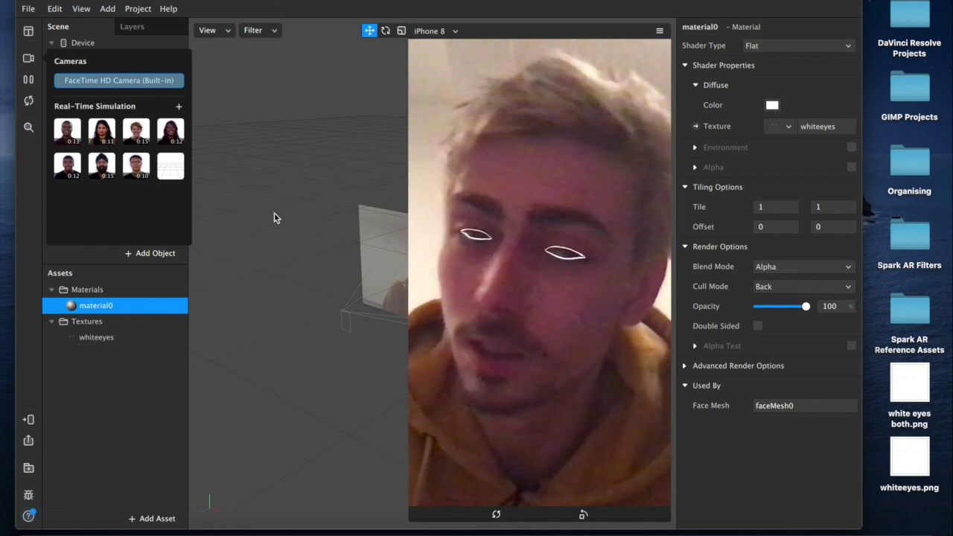
click(219, 144)
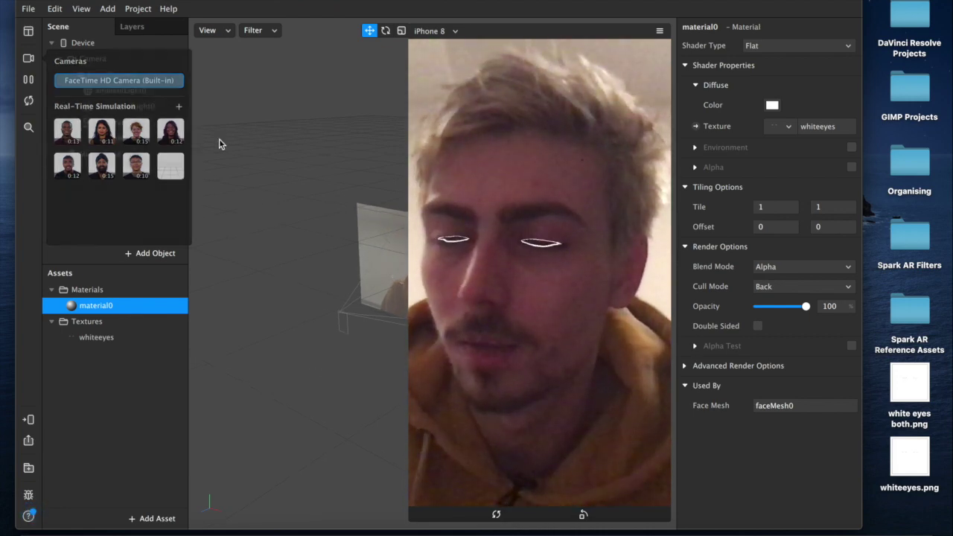
click(119, 138)
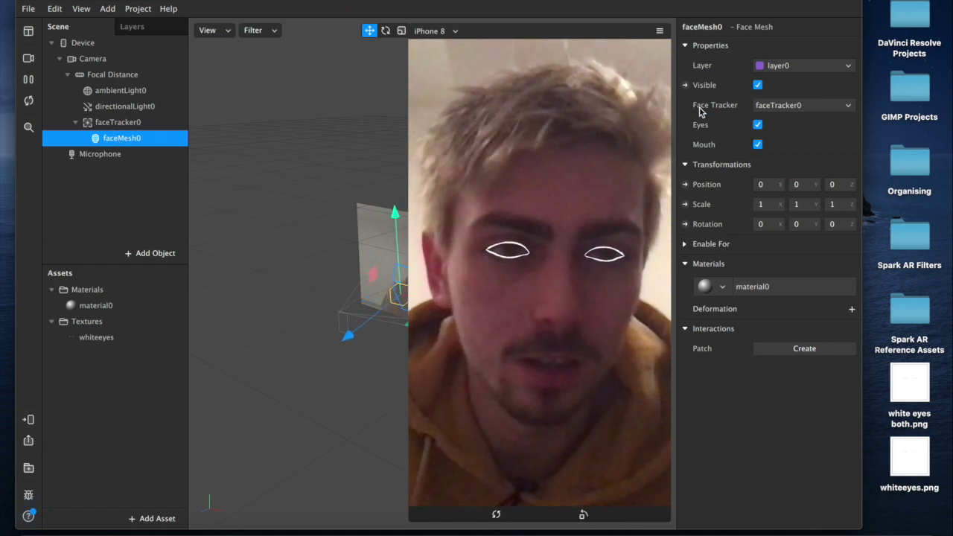
Toggle faceMesh0's Mouth opening off and back on
click(756, 146)
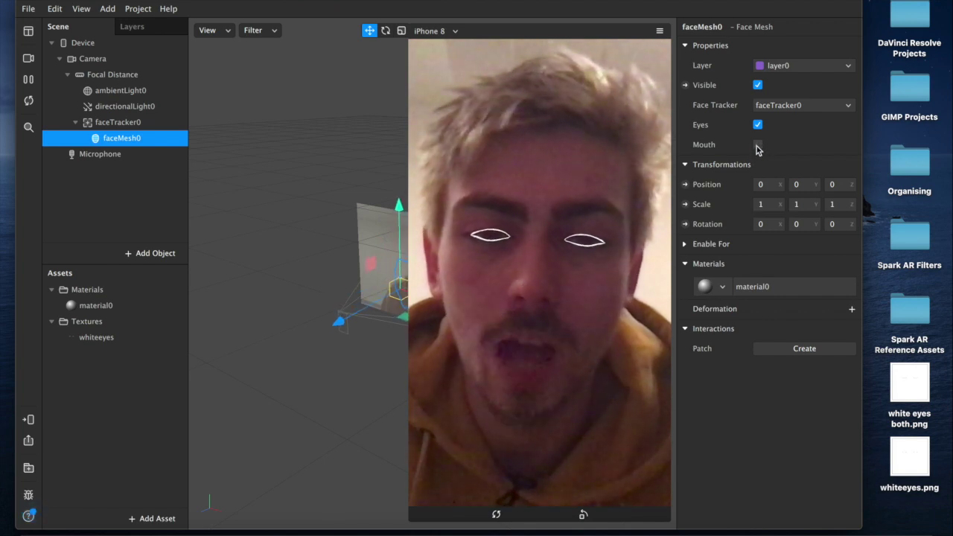
click(757, 145)
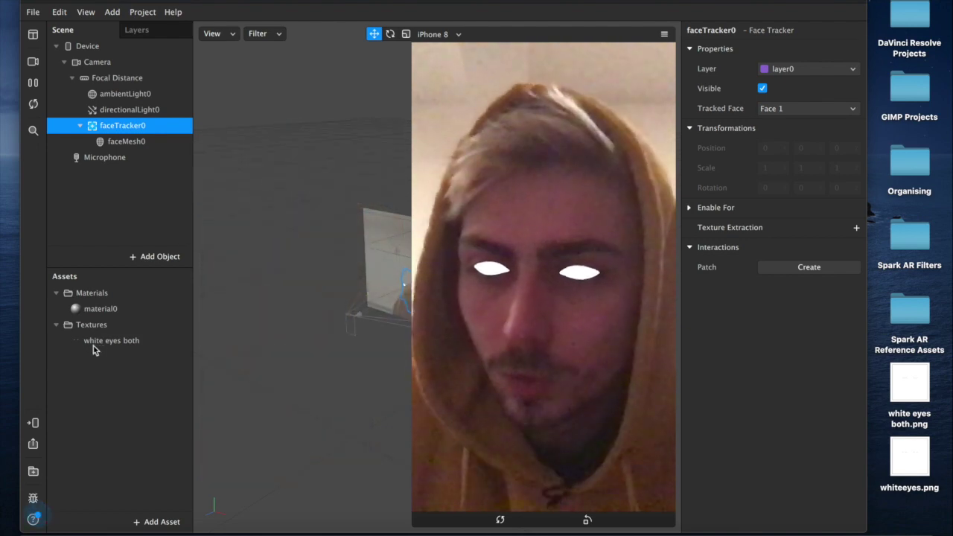
Enable No compression for the white eyes both texture
click(95, 344)
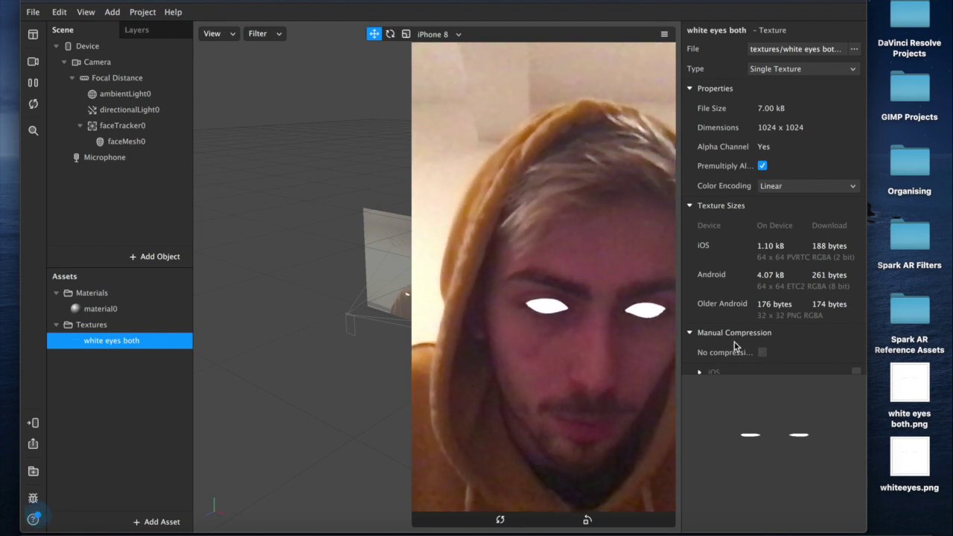
click(762, 354)
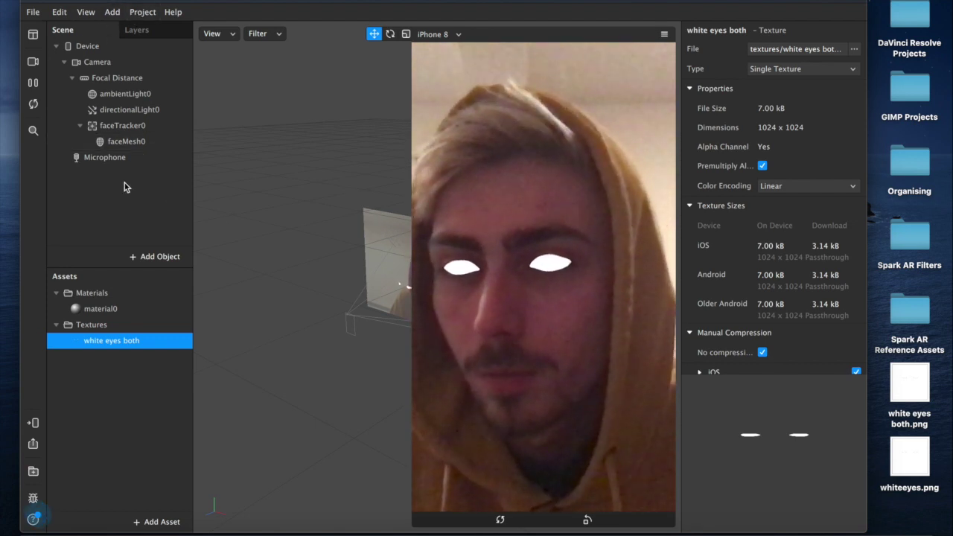
click(142, 12)
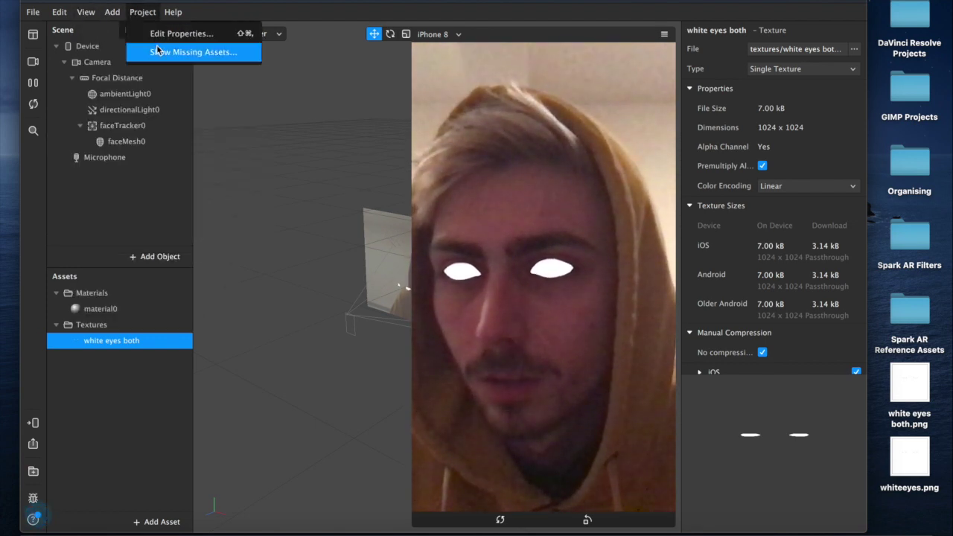
click(159, 33)
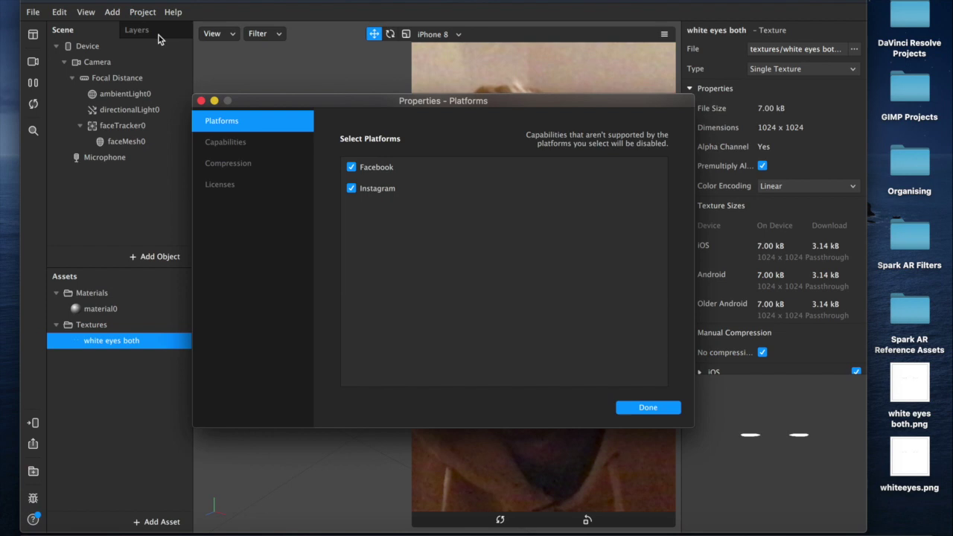
click(228, 163)
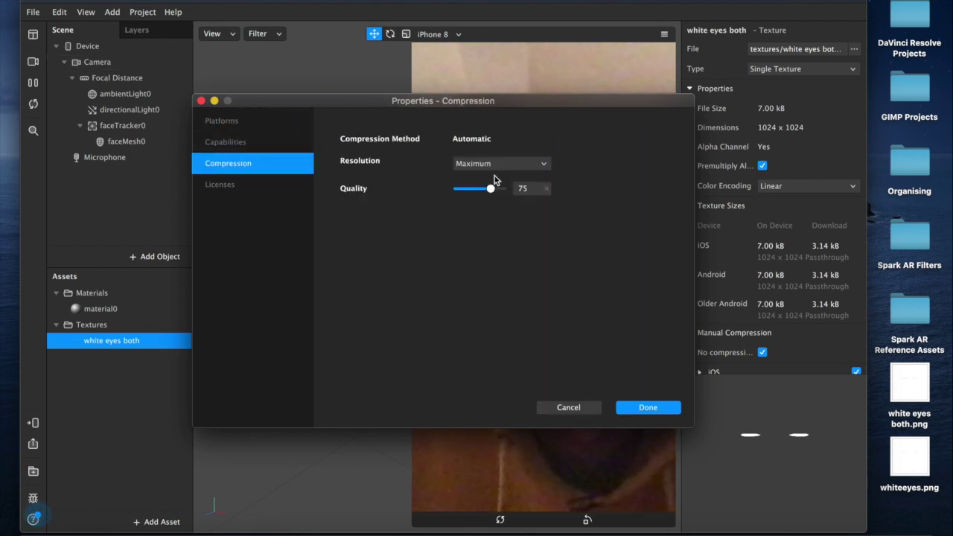
click(647, 407)
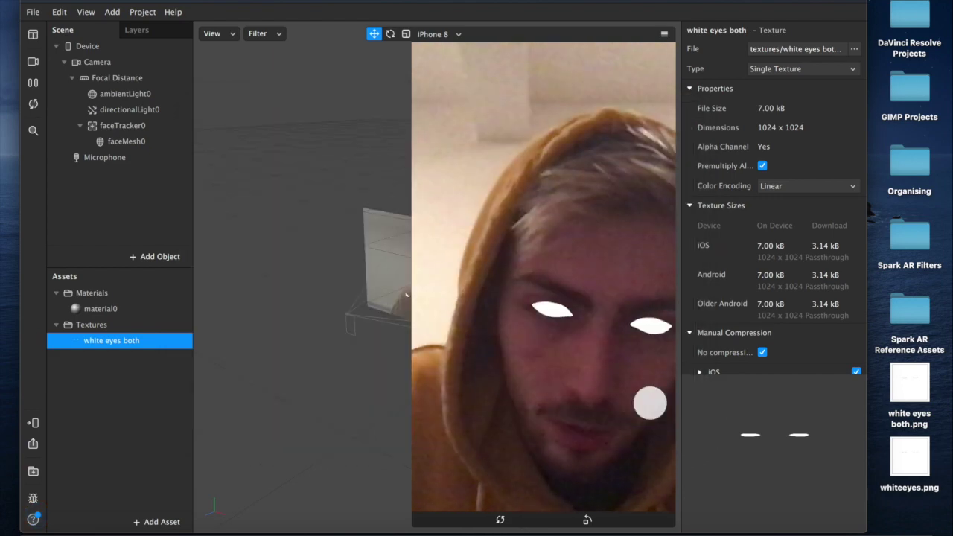